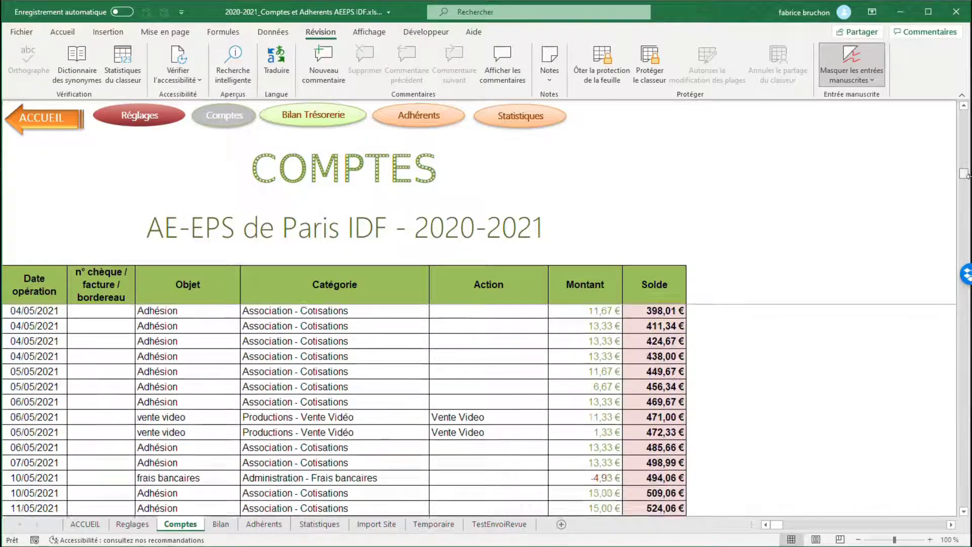
# Step: Examine the 21/02/2021 timbres-lavie entry in the Comptes table from its date to its category, including the available Catégorie options
pyautogui.scroll(2, 53, 354)
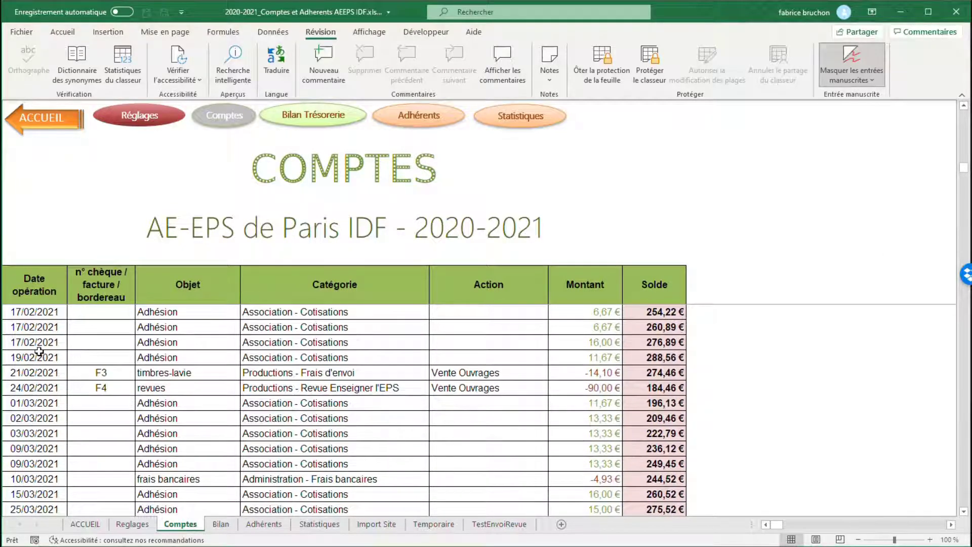
pyautogui.click(38, 372)
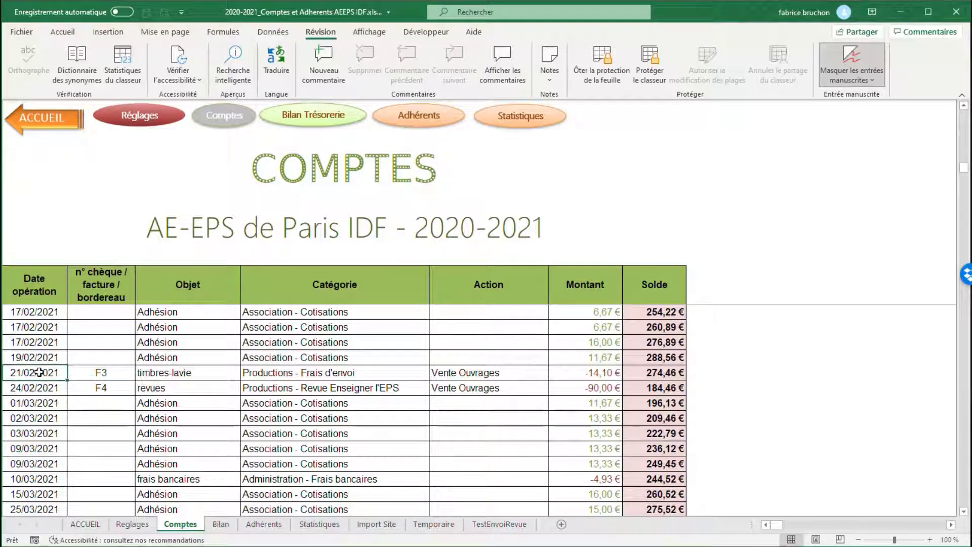
pyautogui.click(100, 375)
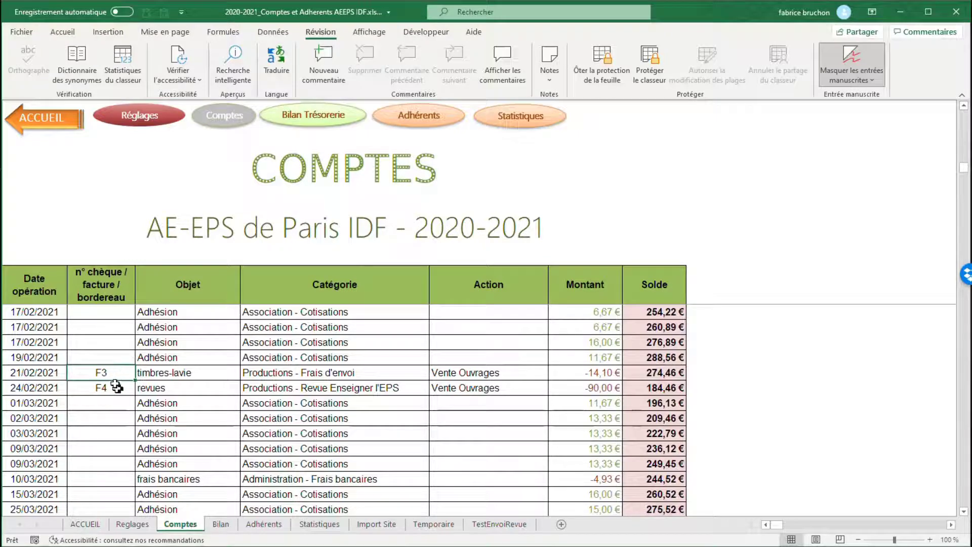
pyautogui.click(183, 377)
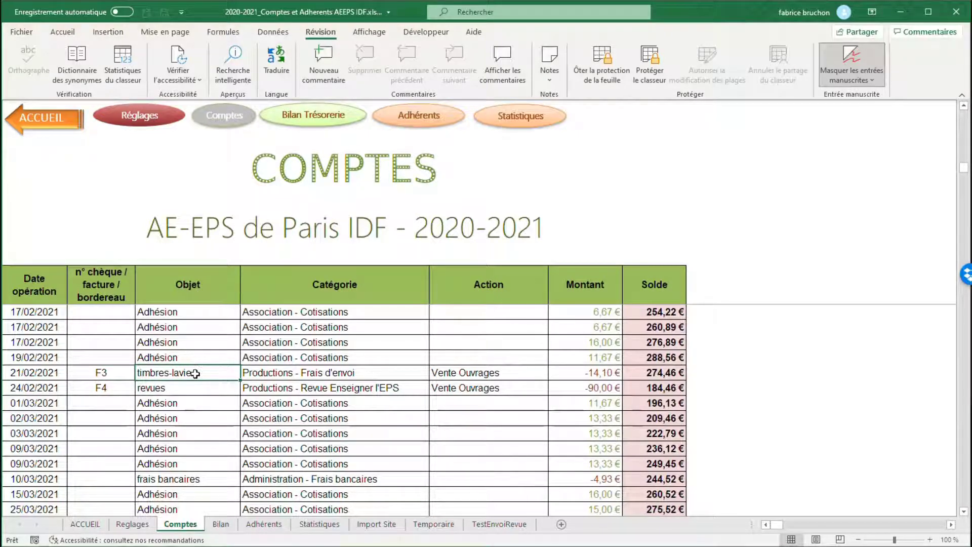
pyautogui.click(331, 375)
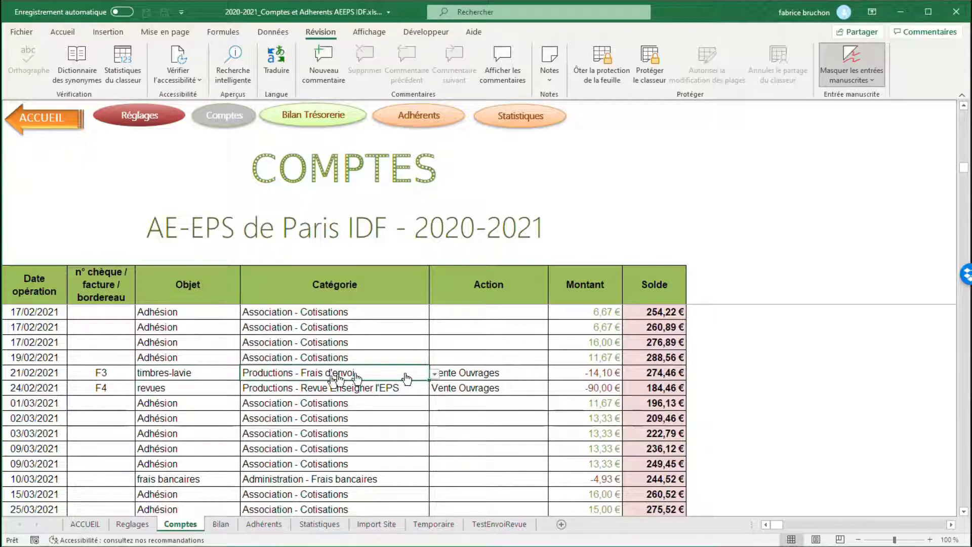
pyautogui.click(436, 375)
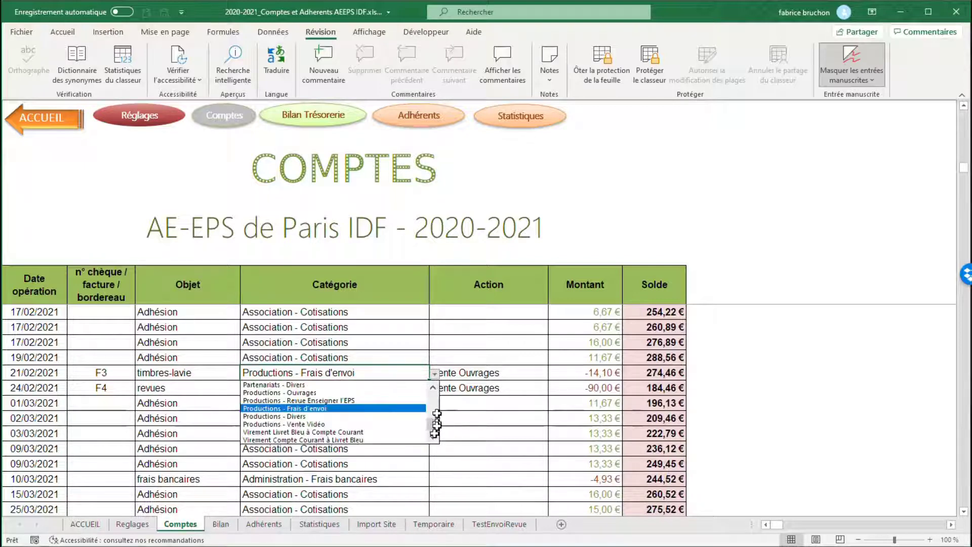
pyautogui.moveTo(431, 424); pyautogui.dragTo(434, 396)
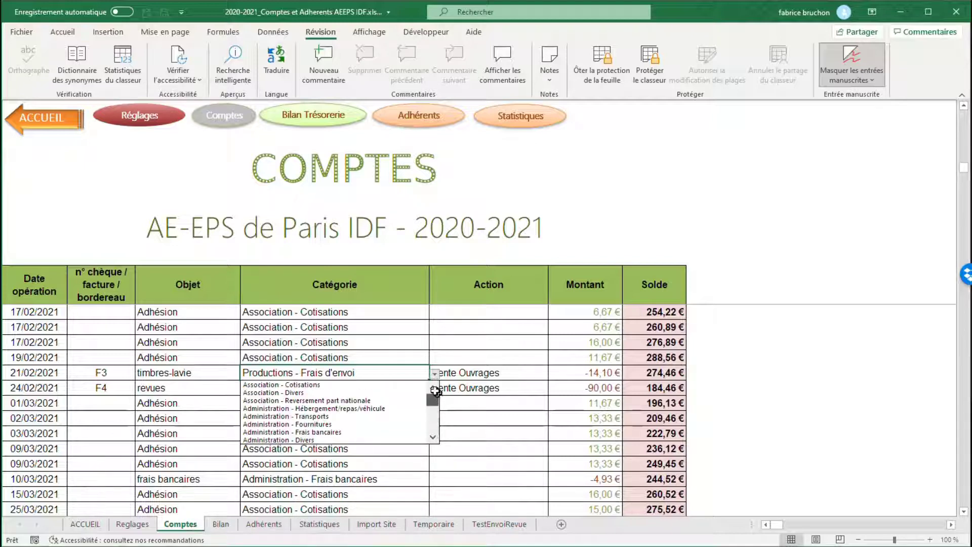
# Step: Review the available Action options for the 21/02/2021 timbres-lavie entry, and inspect the credit and debit amounts in the Montant column
pyautogui.click(484, 372)
pyautogui.click(485, 373)
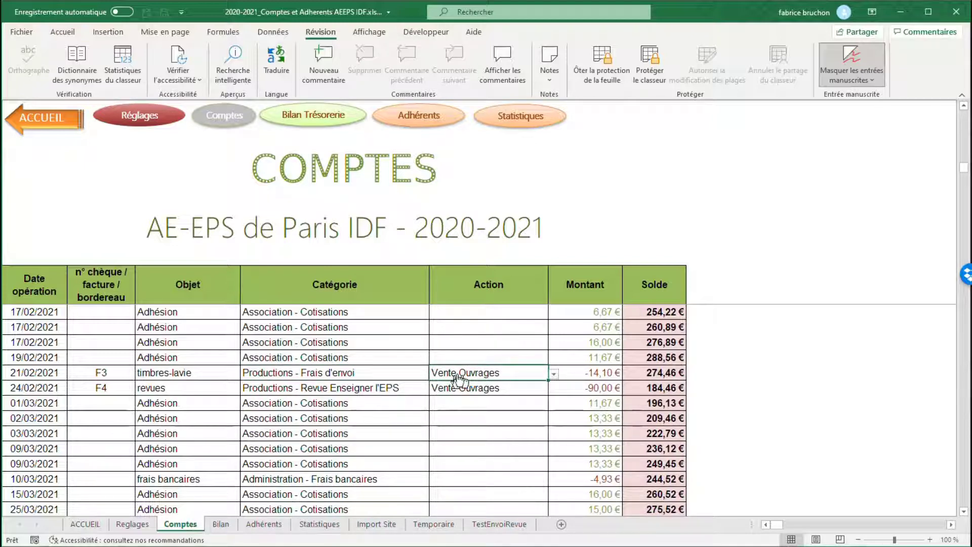
pyautogui.click(555, 375)
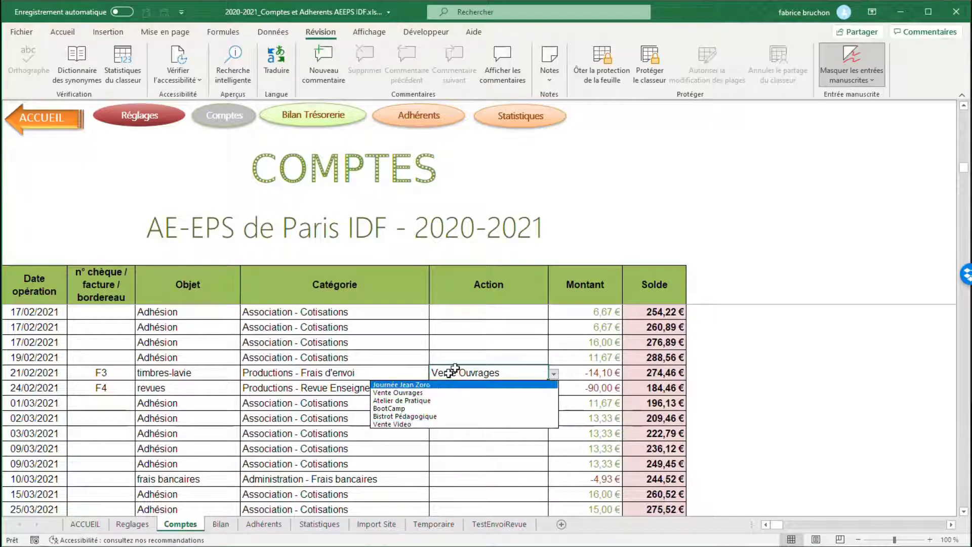
pyautogui.click(480, 371)
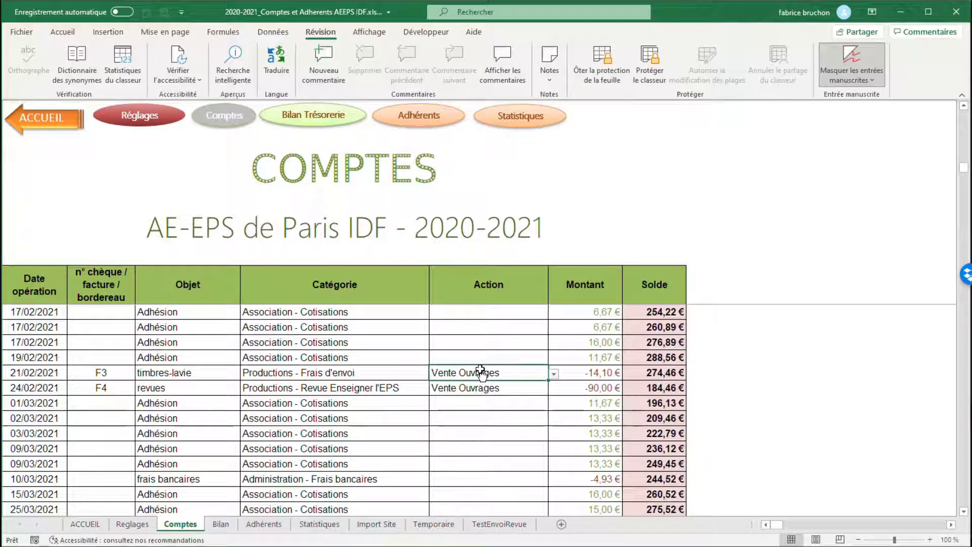
pyautogui.click(584, 356)
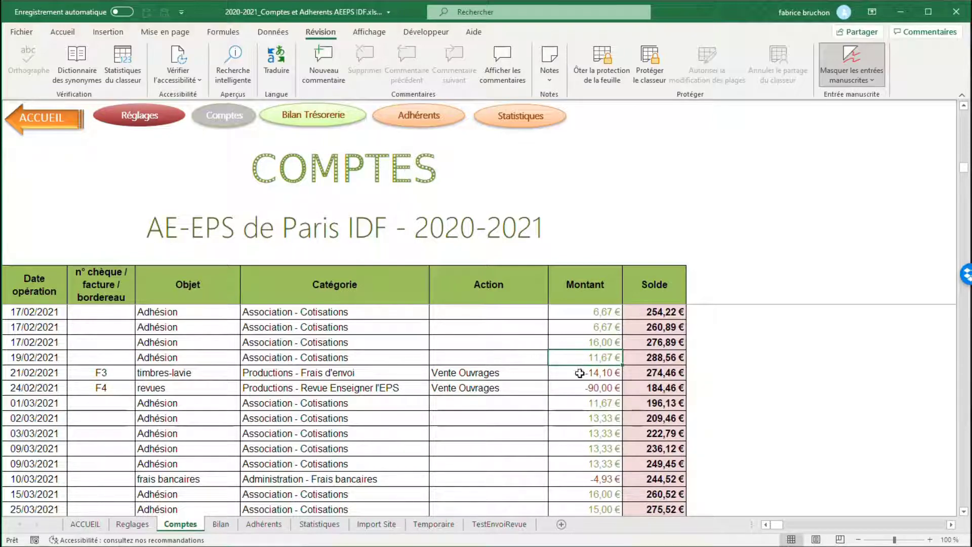
pyautogui.click(580, 373)
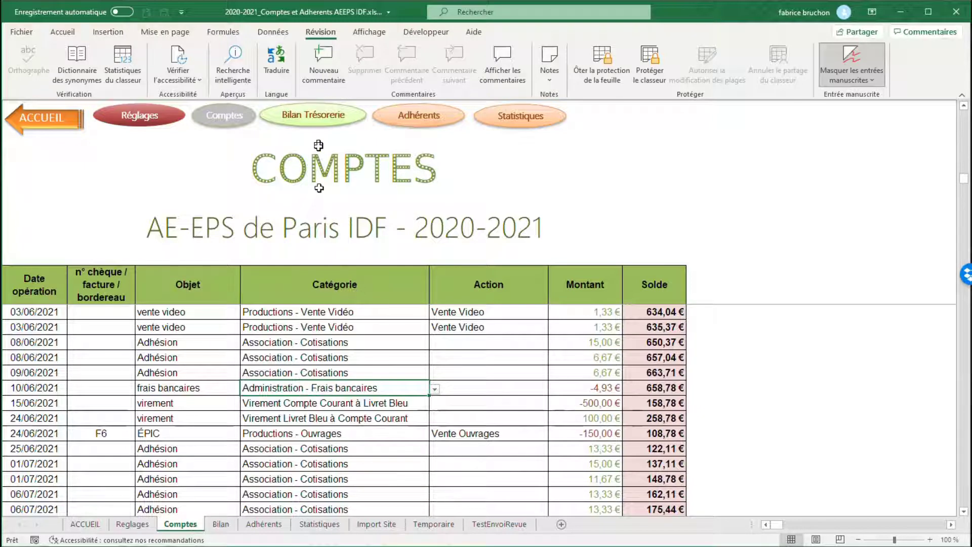
# Step: Open the Bilan Trésorerie sheet and examine the annual financial report, the Solde de l'exercice 2020-2021 and the detailed current account summary
pyautogui.click(289, 120)
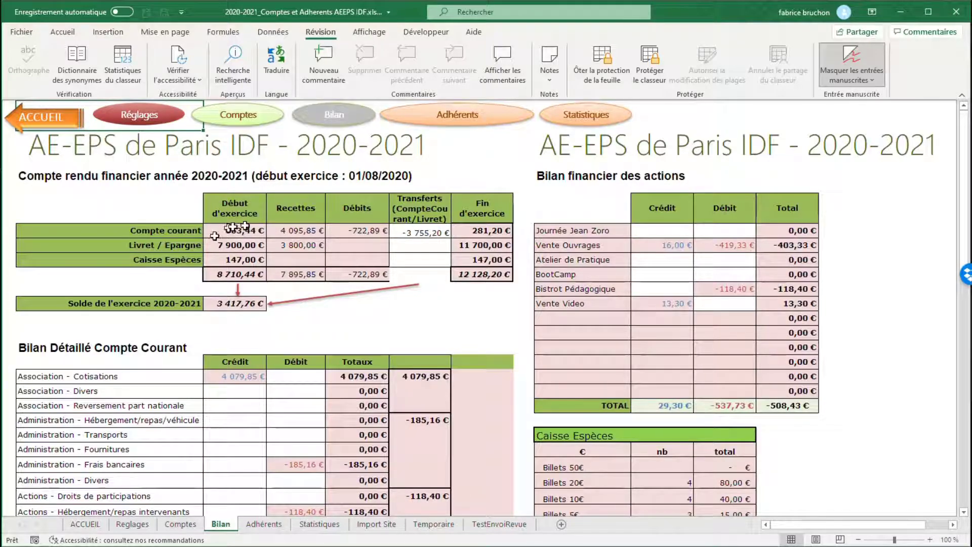
pyautogui.click(233, 304)
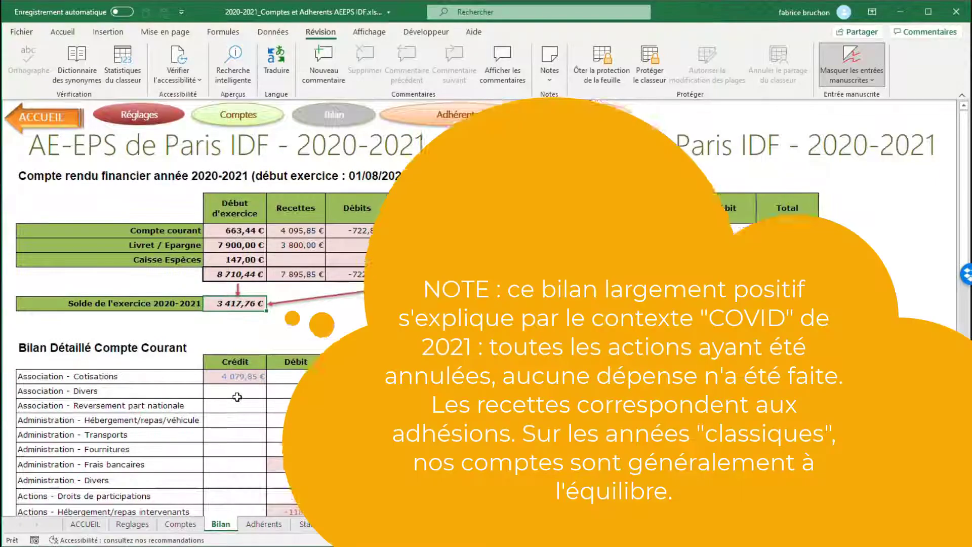
pyautogui.scroll(-1, 279, 387)
pyautogui.scroll(-2, 245, 382)
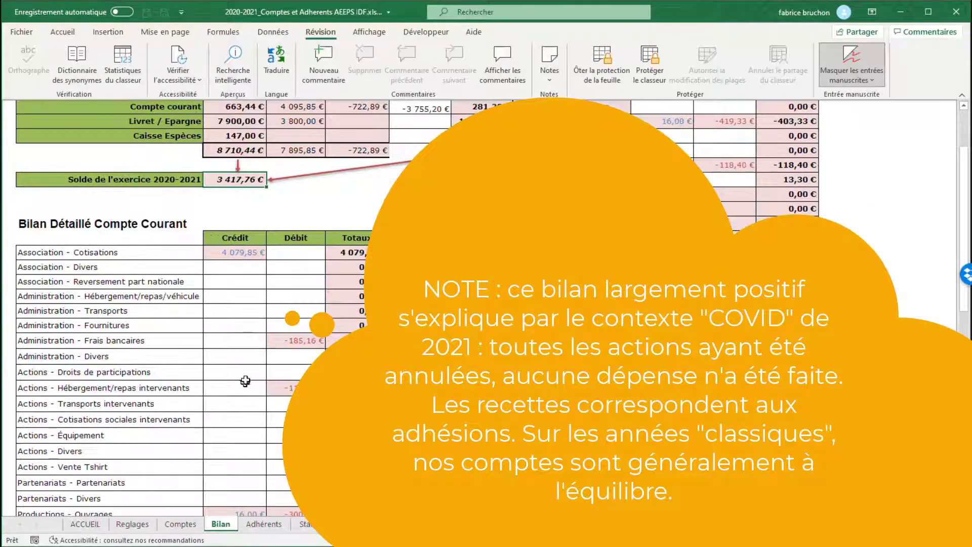
pyautogui.scroll(4, 308, 361)
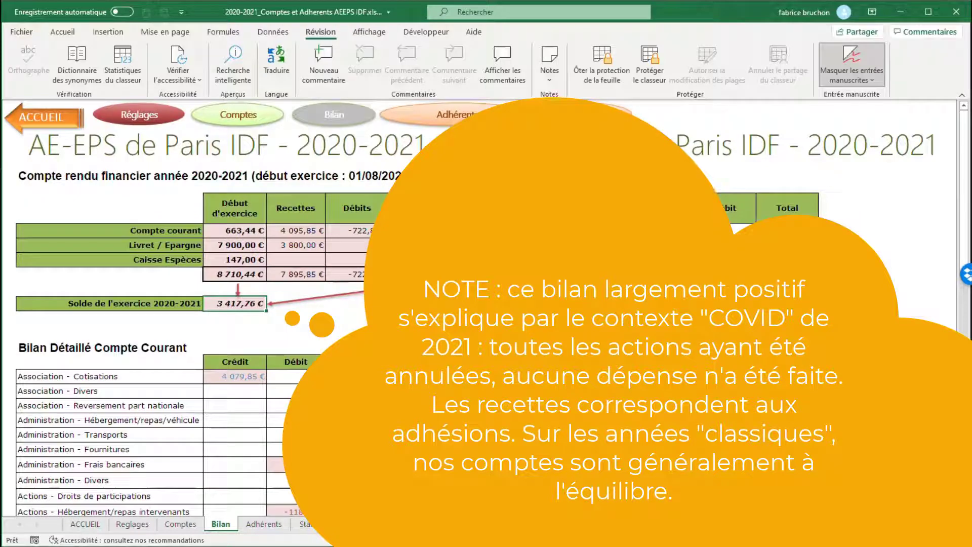
pyautogui.click(420, 275)
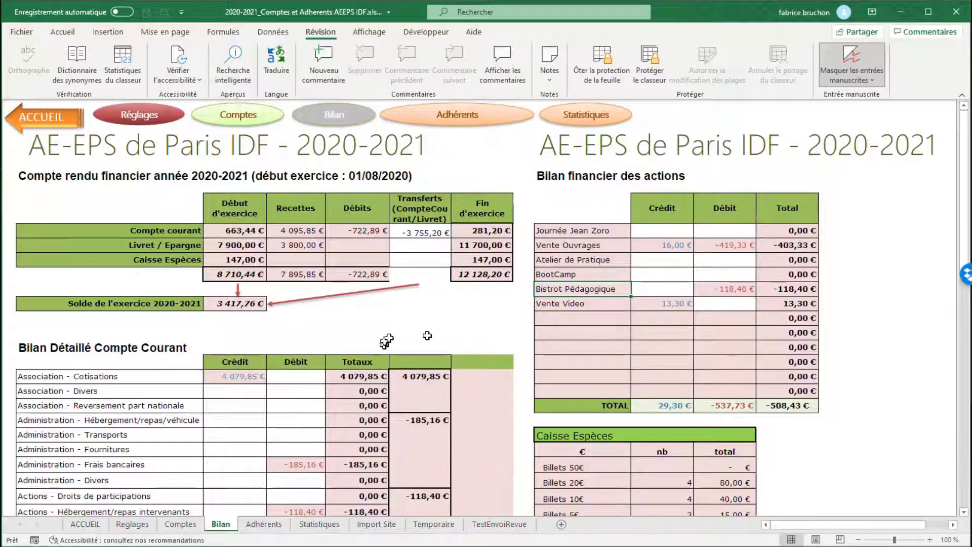
# Step: Examine the Caisse Espèces counts and the Intérêts sur Livret BLEU row in the Bilan sheet, and return to the Comptes sheet
pyautogui.scroll(-5, 455, 354)
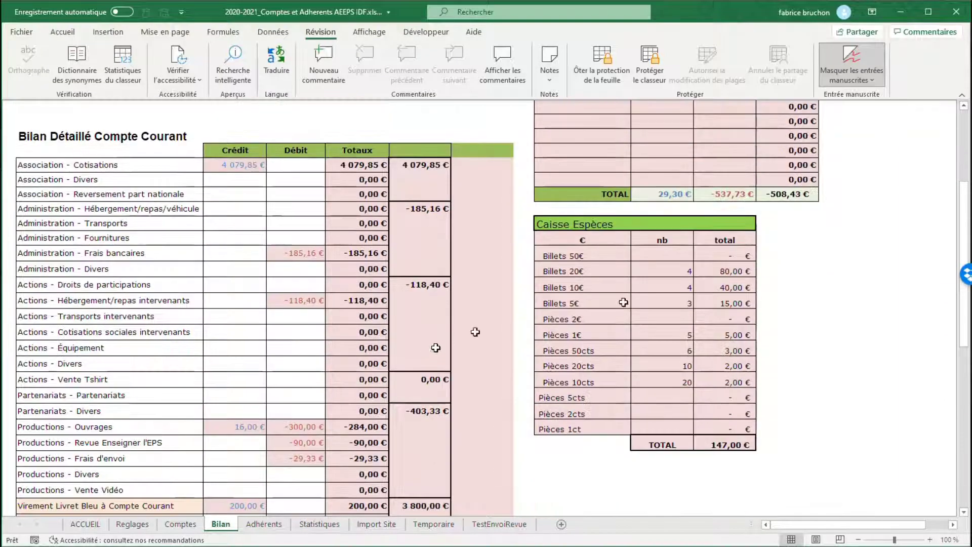
pyautogui.click(662, 272)
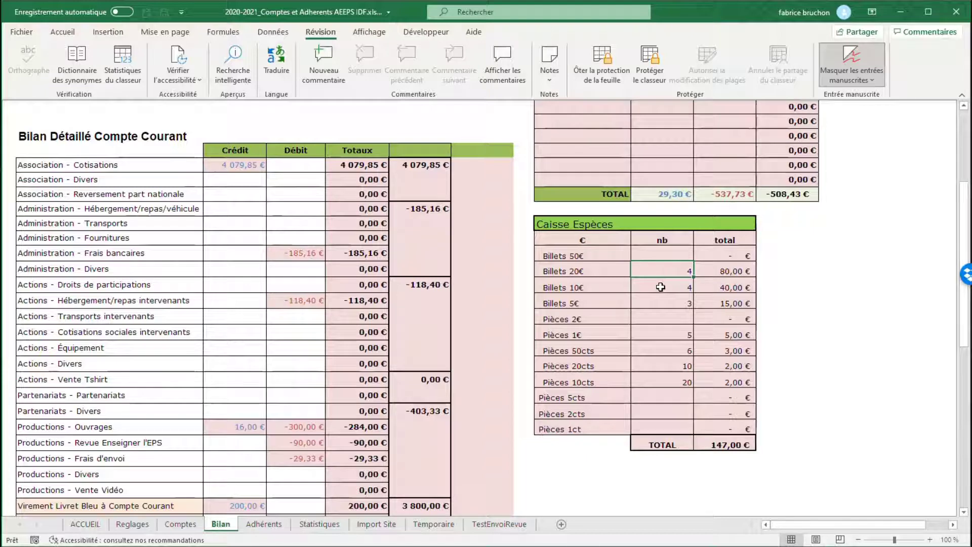
pyautogui.click(661, 287)
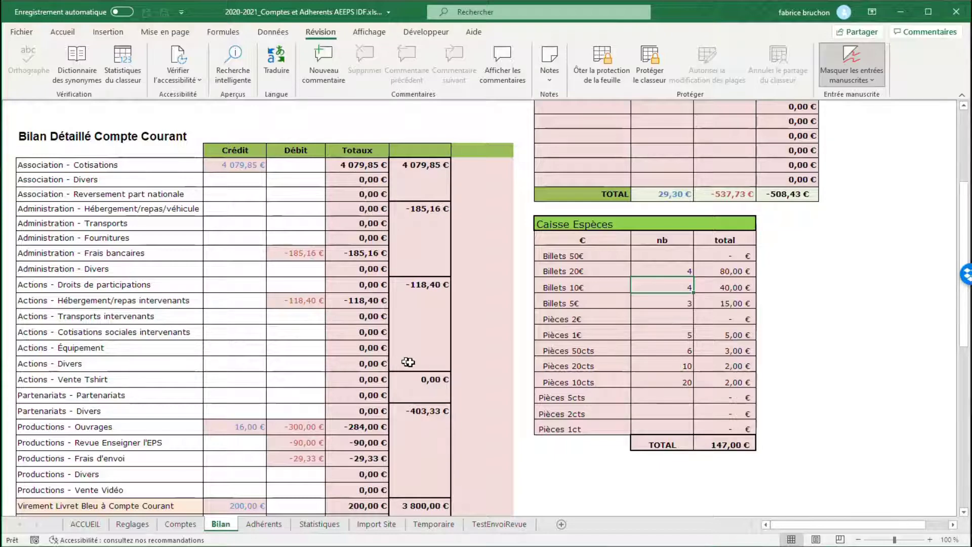
pyautogui.scroll(-3, 402, 361)
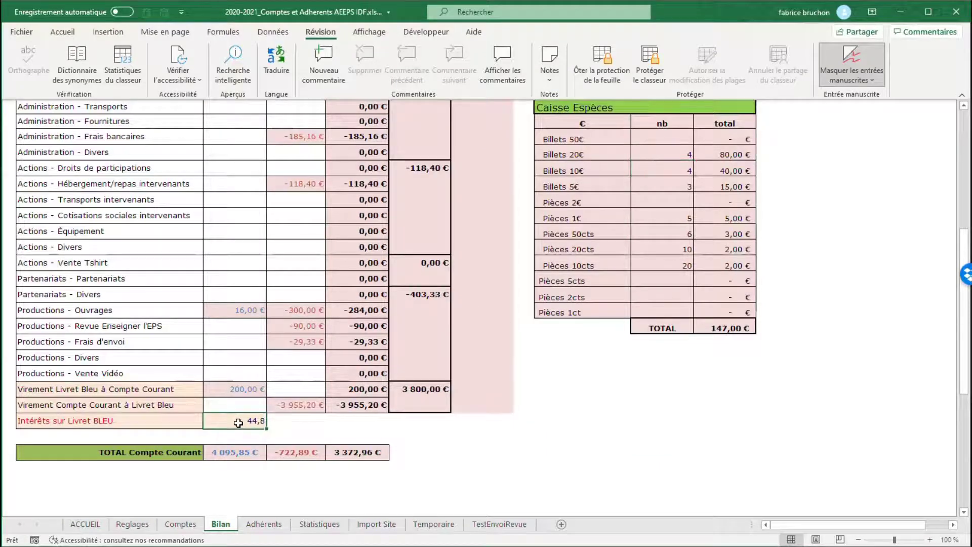
pyautogui.scroll(4, 256, 354)
pyautogui.scroll(2, 256, 354)
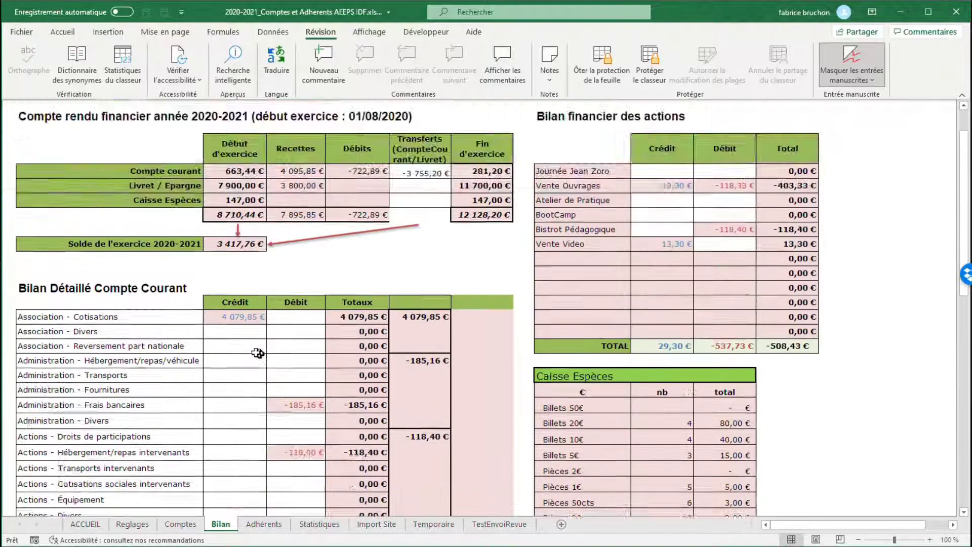
pyautogui.scroll(-6, 256, 354)
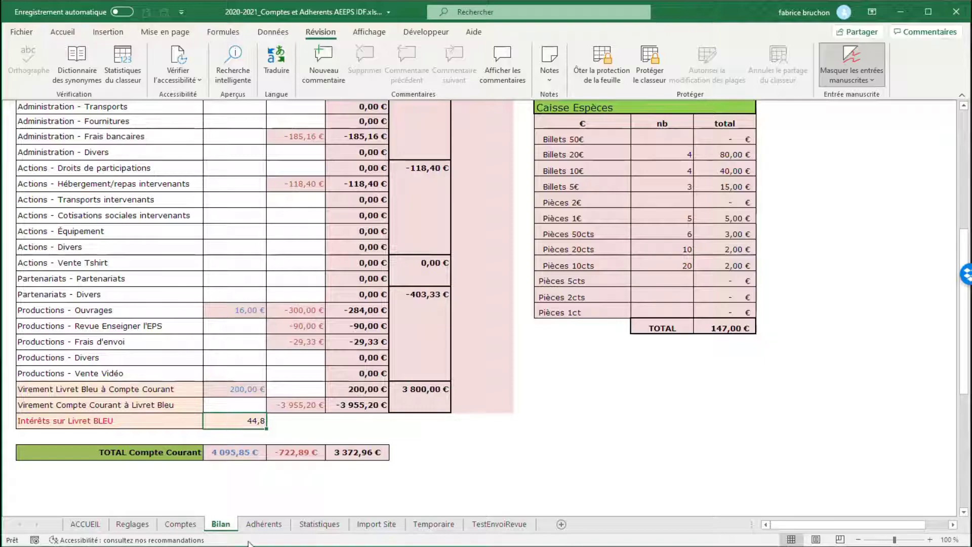
pyautogui.click(196, 531)
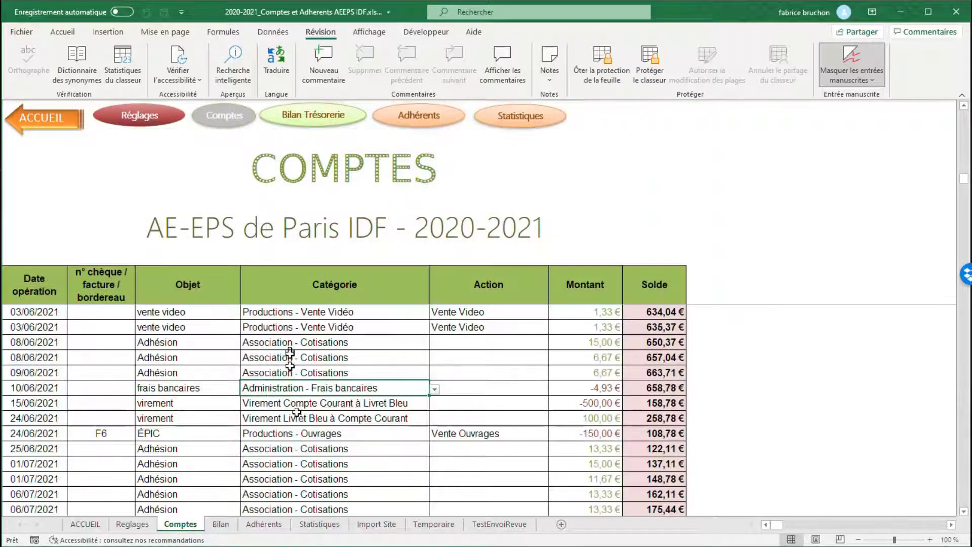
# Step: Review the Adhérents list and the member import instructions on the Import Site sheet, returning to the Adhérents sheet
pyautogui.click(266, 525)
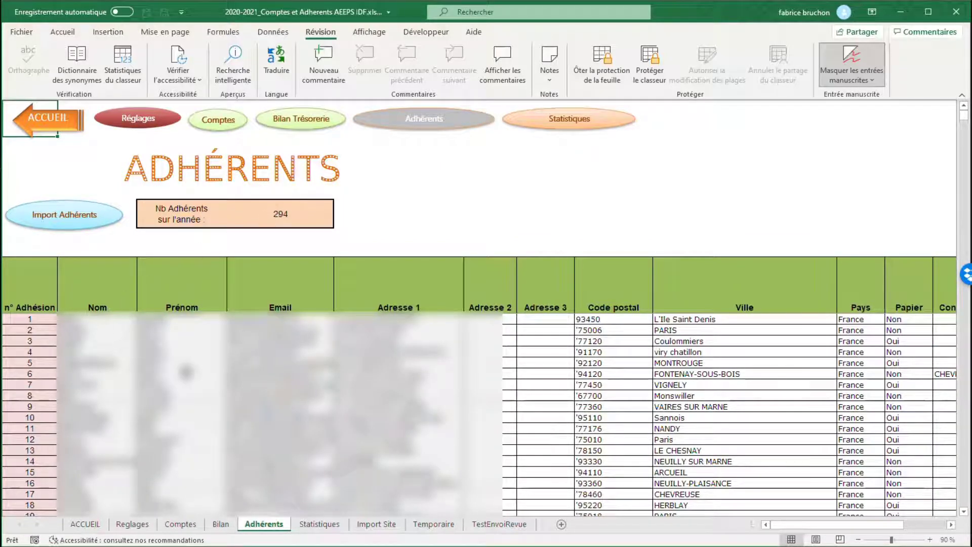
pyautogui.scroll(-3, 226, 394)
pyautogui.scroll(3, 225, 394)
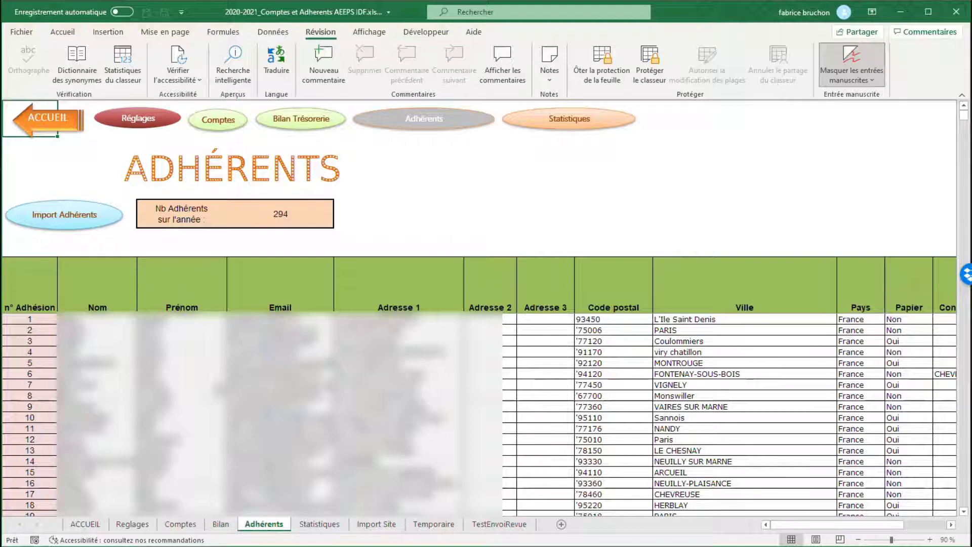
pyautogui.click(70, 221)
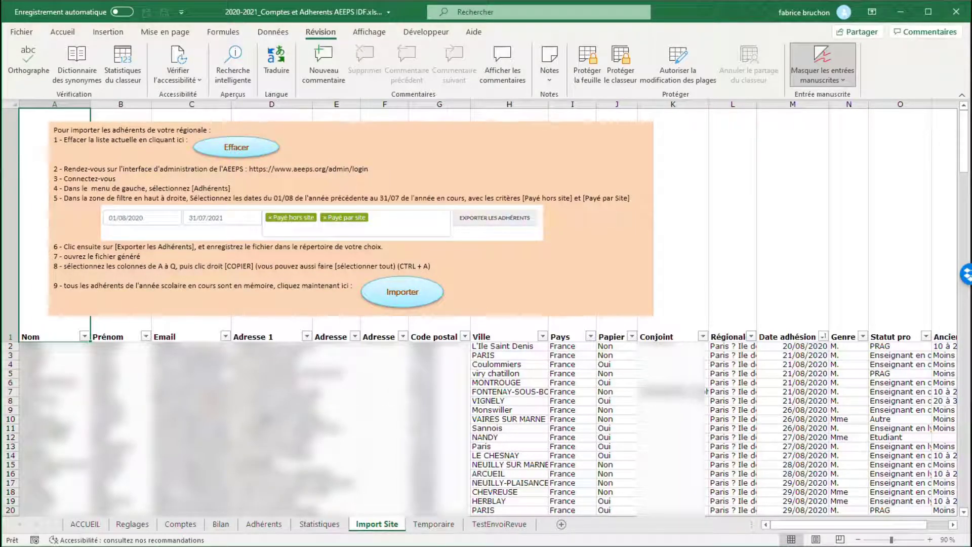
pyautogui.click(263, 524)
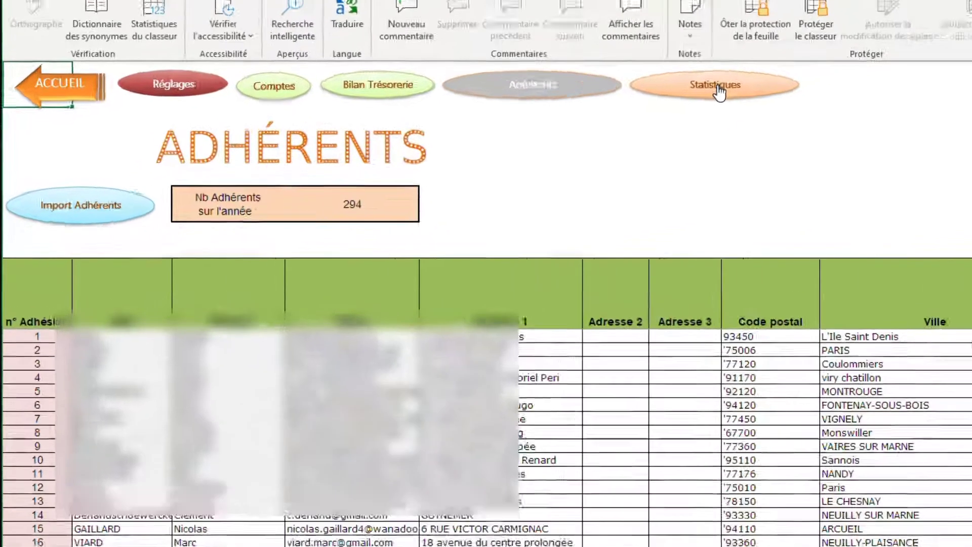
# Step: Open the Statistiques sheet and examine the member breakdowns, including the department numbers in the DÉPARTEMENT table
pyautogui.click(572, 121)
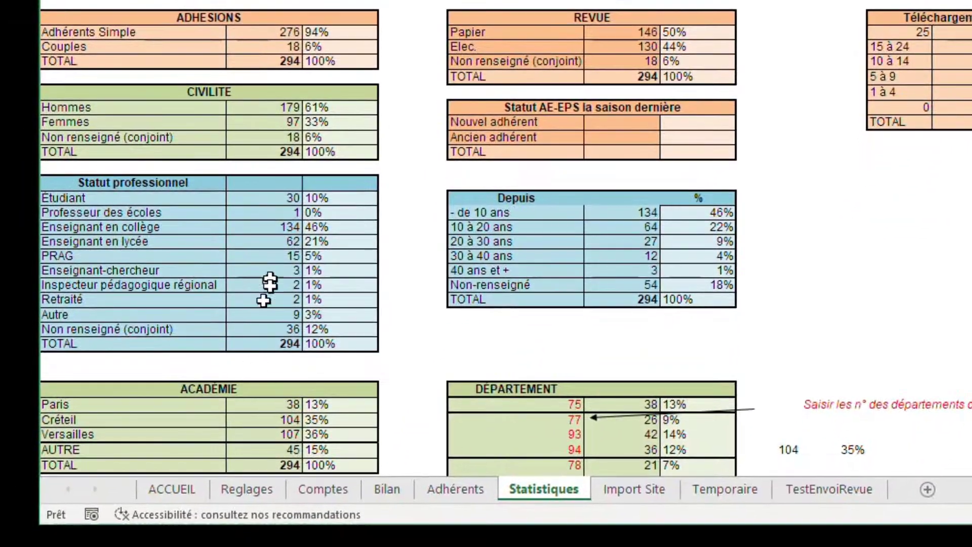
pyautogui.click(544, 419)
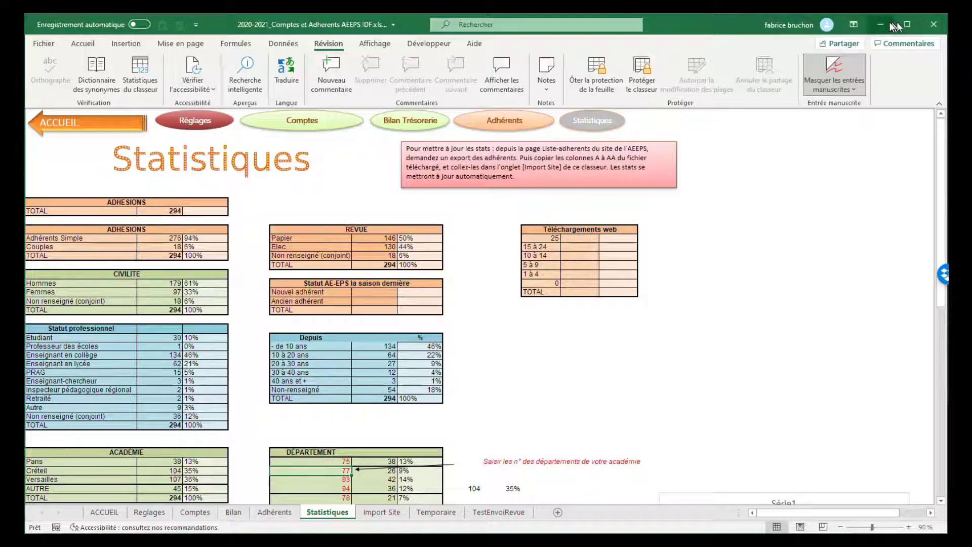
# Step: Close the 2020-2021_Comptes et Adherents AEEPS IDF workbook and save its changes
pyautogui.click(934, 25)
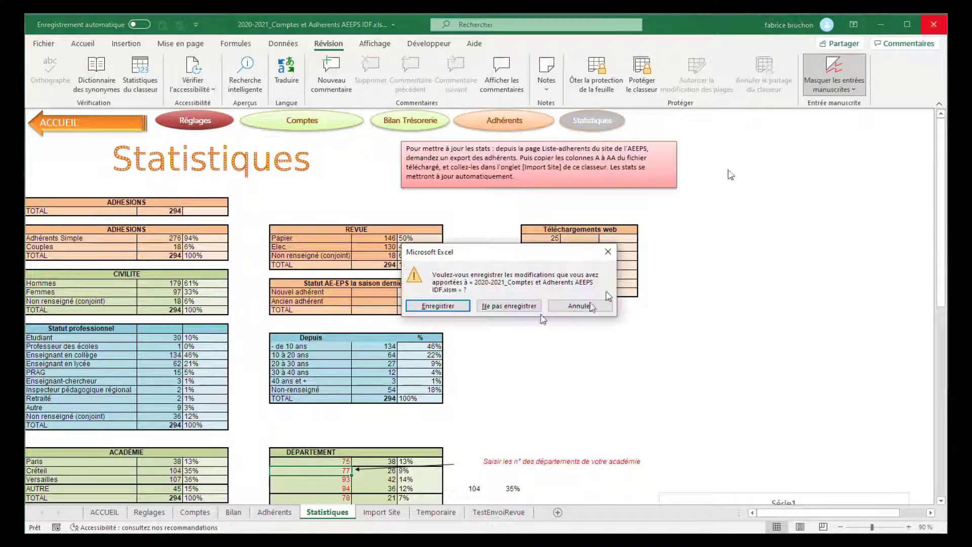
pyautogui.click(450, 305)
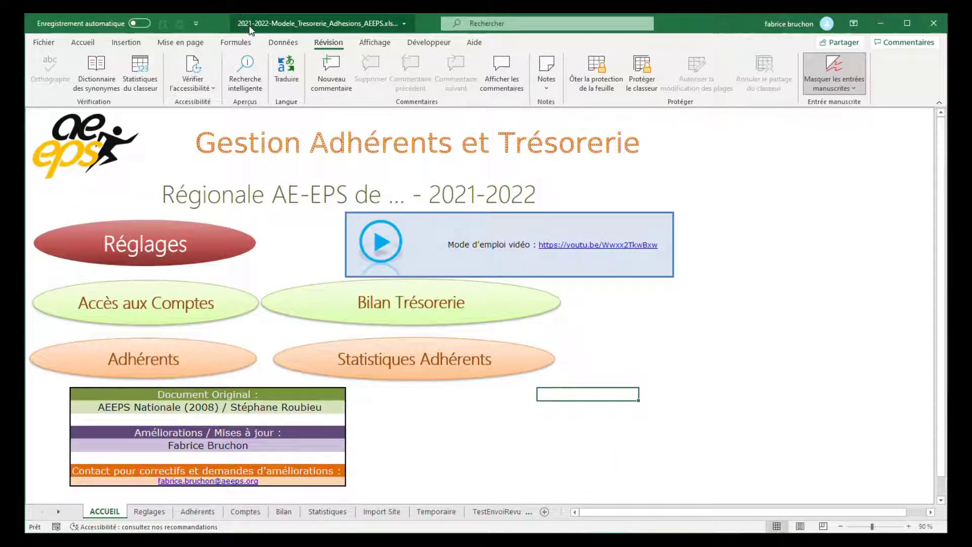
# Step: Start saving a copy of the 2021-2022 template, and create and open a new folder named 2021-2022 inside the comptes folder
pyautogui.click(293, 163)
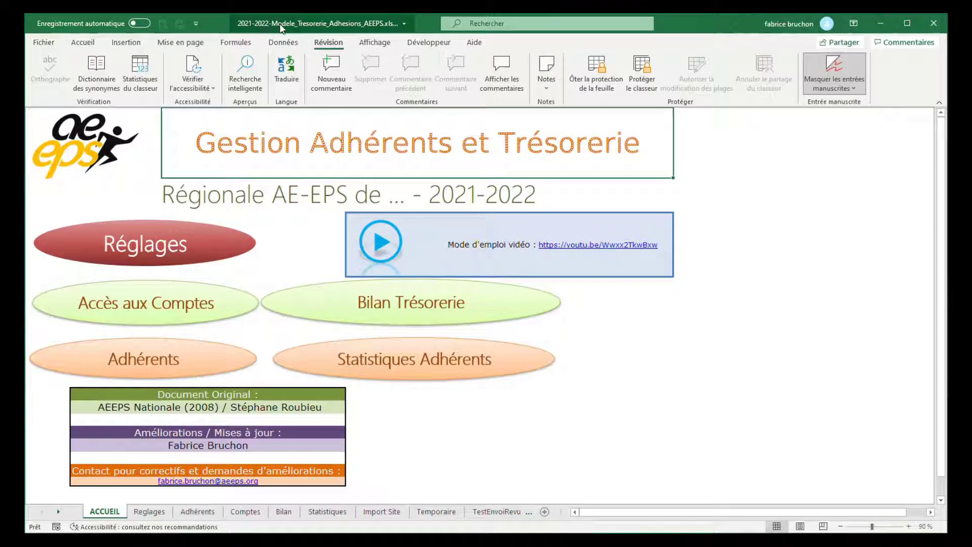
pyautogui.click(56, 43)
pyautogui.click(60, 195)
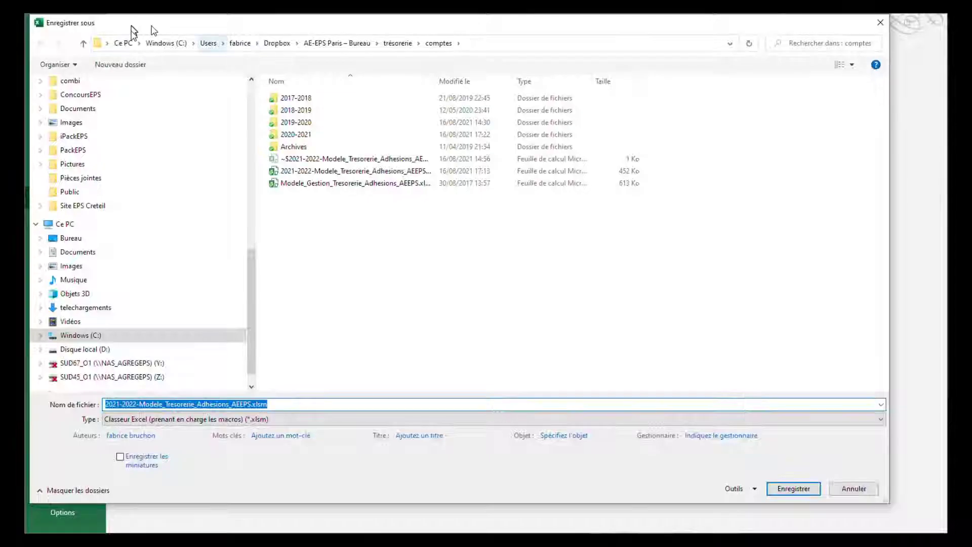
pyautogui.click(119, 65)
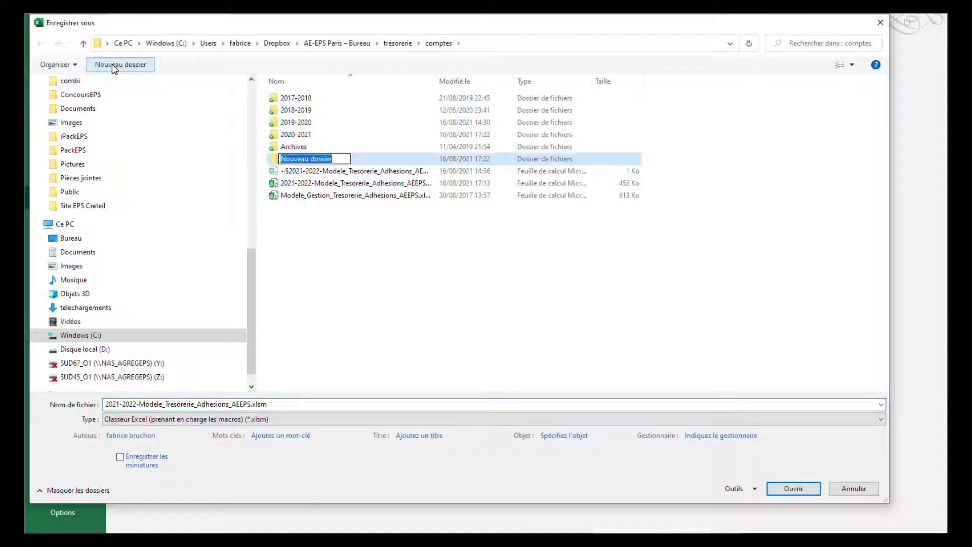
pyautogui.write('2021-2022')
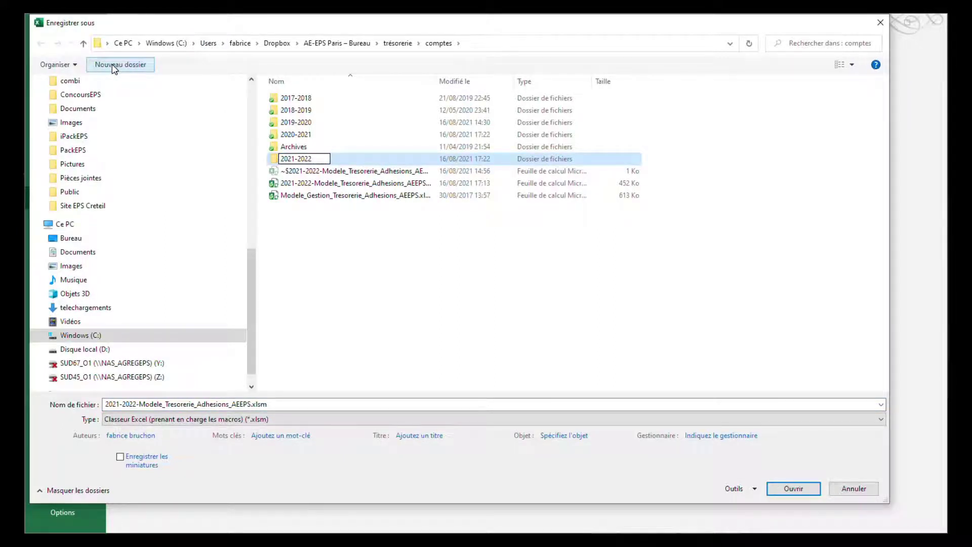
pyautogui.press('Return')
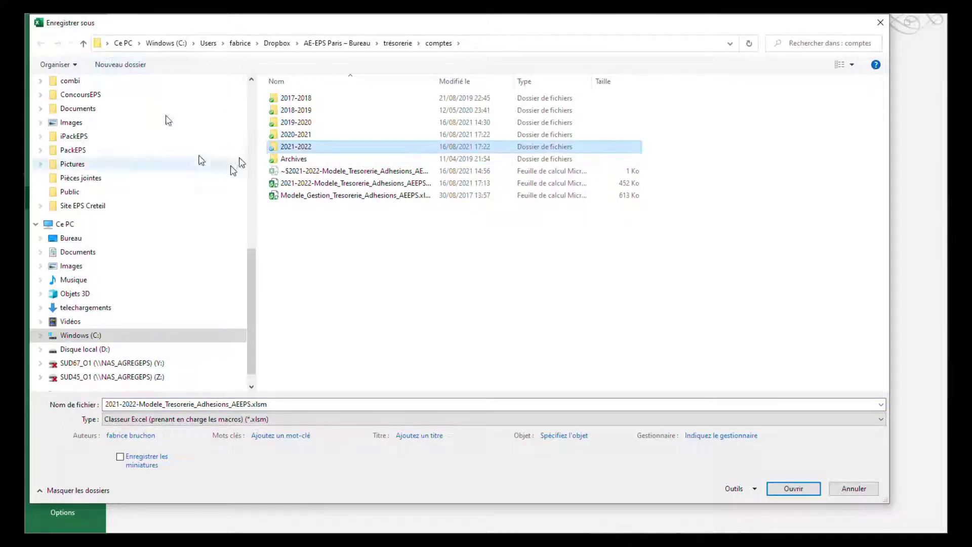
pyautogui.doubleClick(303, 146)
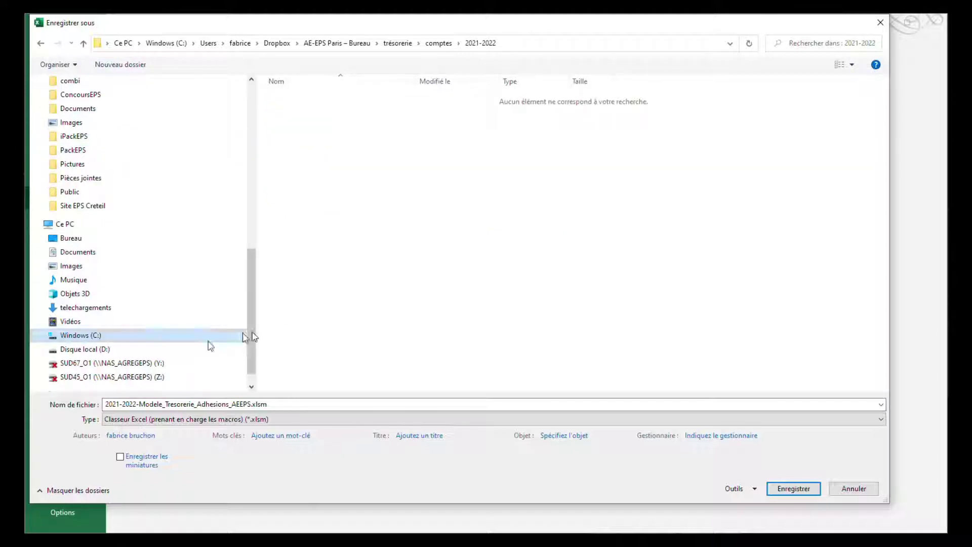
# Step: Save the workbook in the 2021-2022 folder under the name 2021-2022-Tresorerie_AEEPS_ParisIDF
pyautogui.click(138, 404)
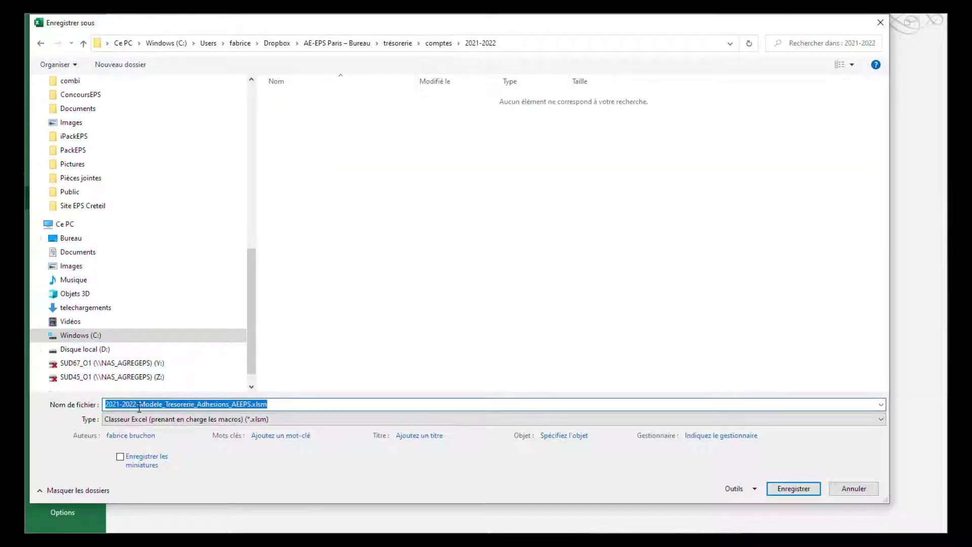
pyautogui.click(139, 405)
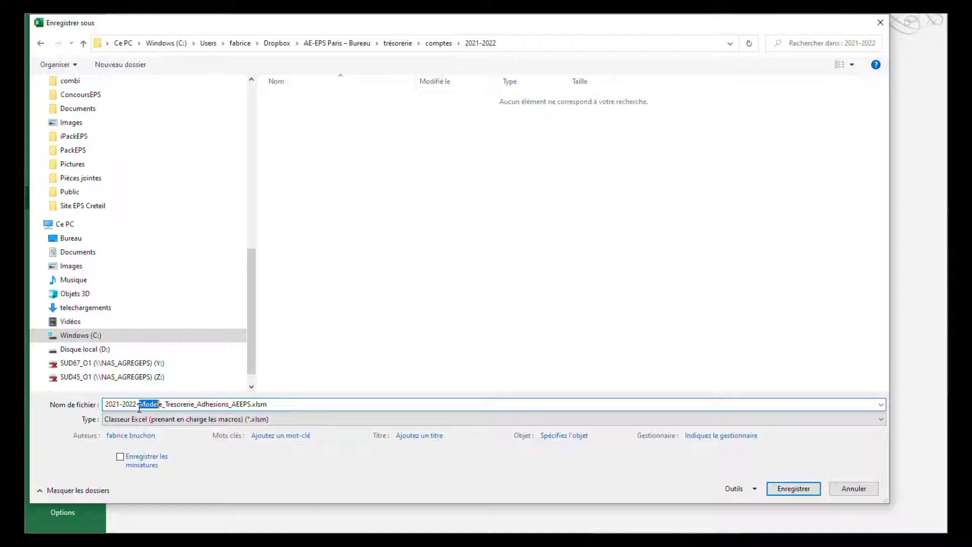
pyautogui.press('Delete')
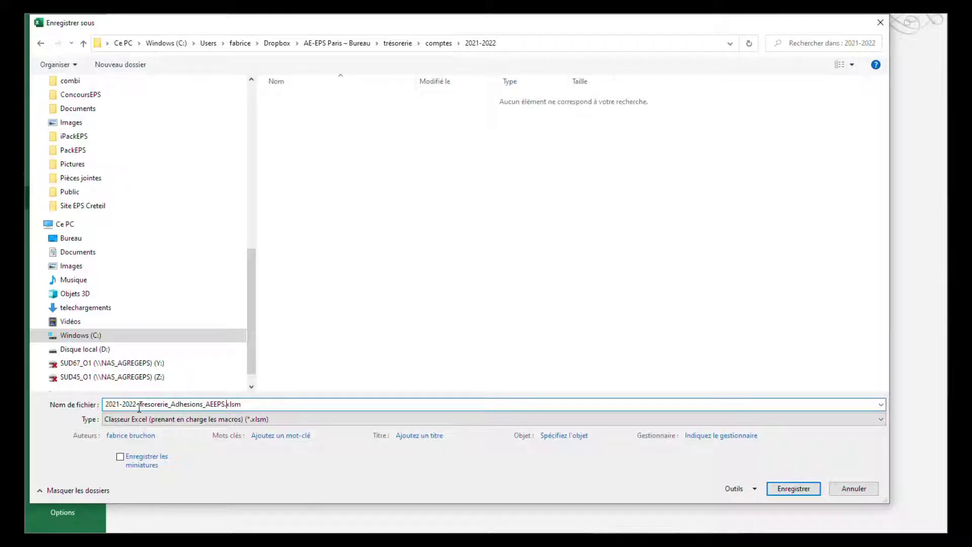
pyautogui.press('BackSpace')
pyautogui.press('BackSpace')
pyautogui.press('BackSpace')
pyautogui.press('BackSpace')
pyautogui.press('BackSpace')
pyautogui.press('BackSpace')
pyautogui.press('BackSpace')
pyautogui.press('Return')
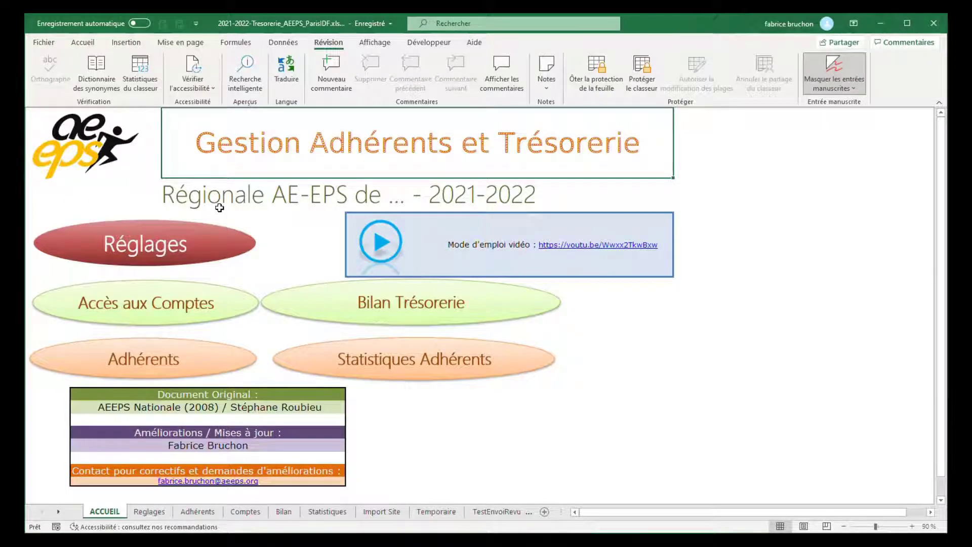
# Step: Open the Réglages sheet and complete the association name as "Régionale AE-EPS de Paris-IDF"
pyautogui.click(162, 245)
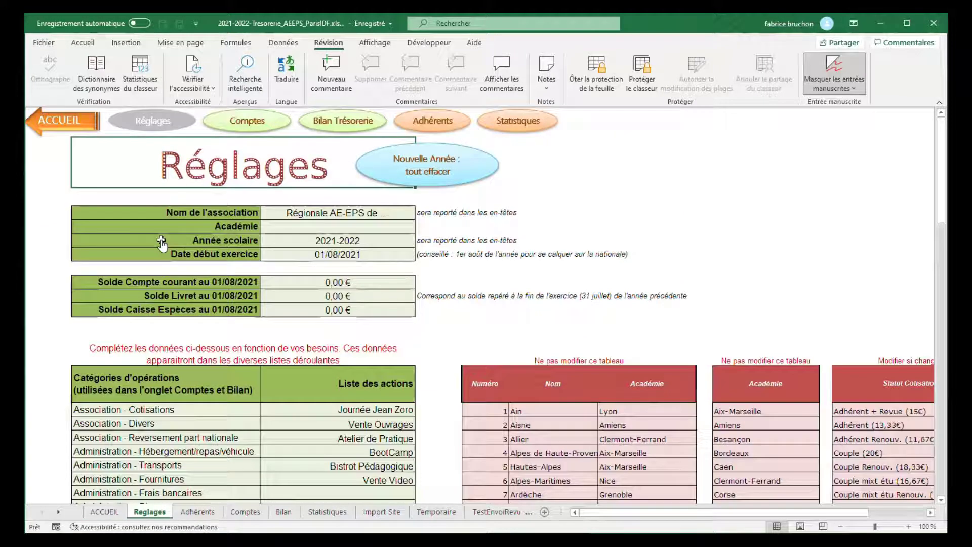
pyautogui.doubleClick(388, 213)
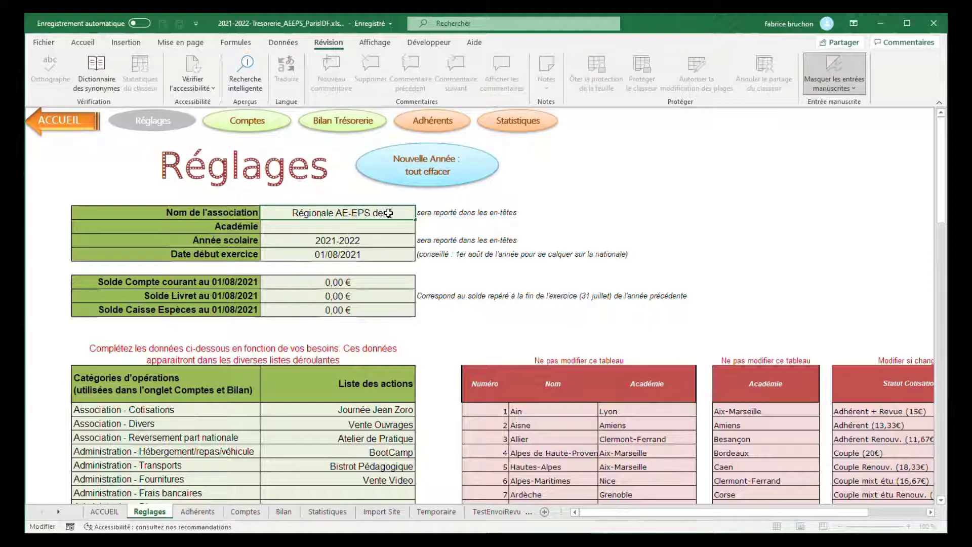
pyautogui.write('Paris')
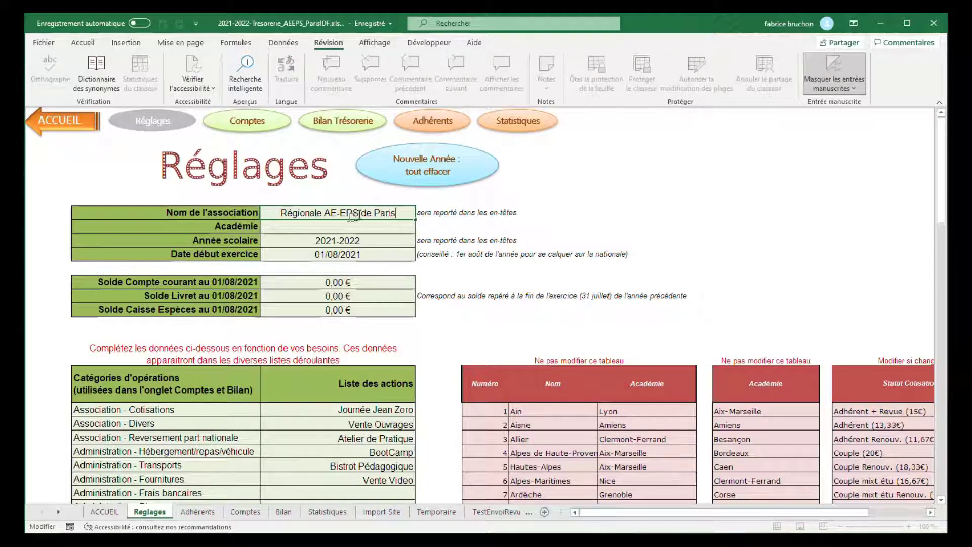
pyautogui.write('-IDF')
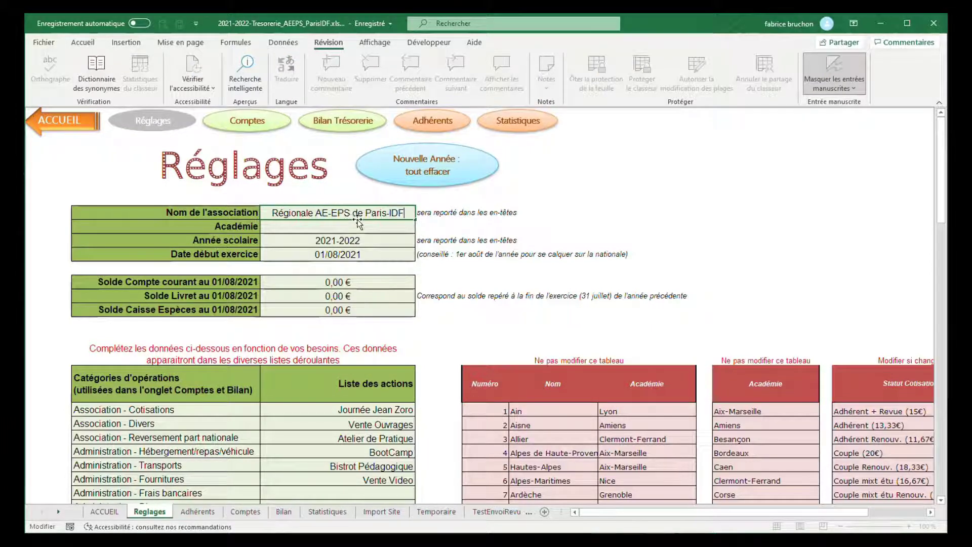
# Step: Set the Académie to "Paris - Ile de France" and check the Année scolaire and Date début exercice cells
pyautogui.click(340, 228)
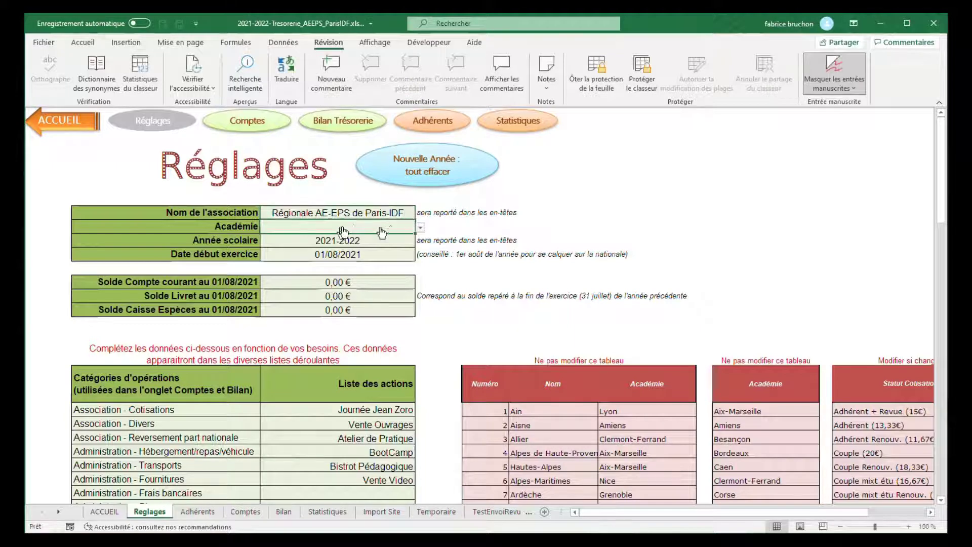
pyautogui.click(420, 228)
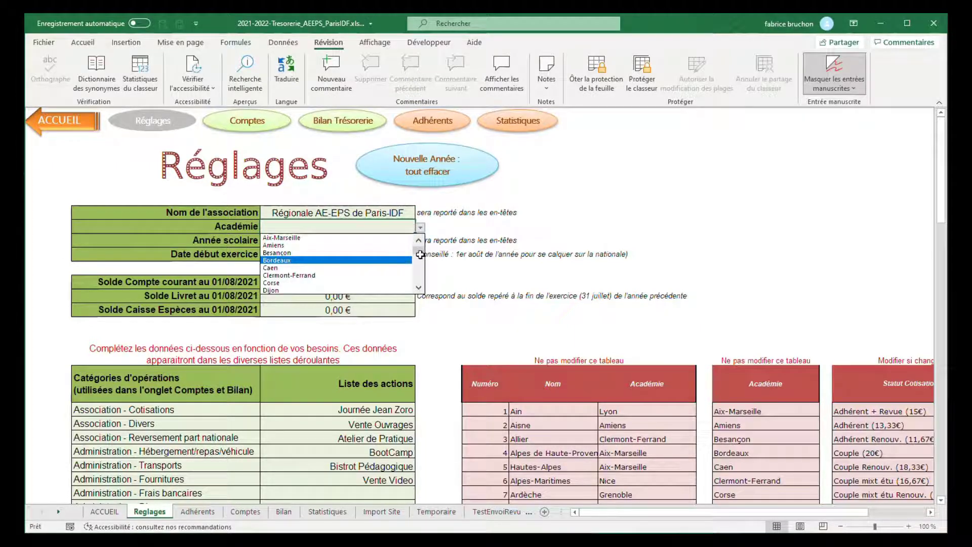
pyautogui.scroll(-6, 418, 252)
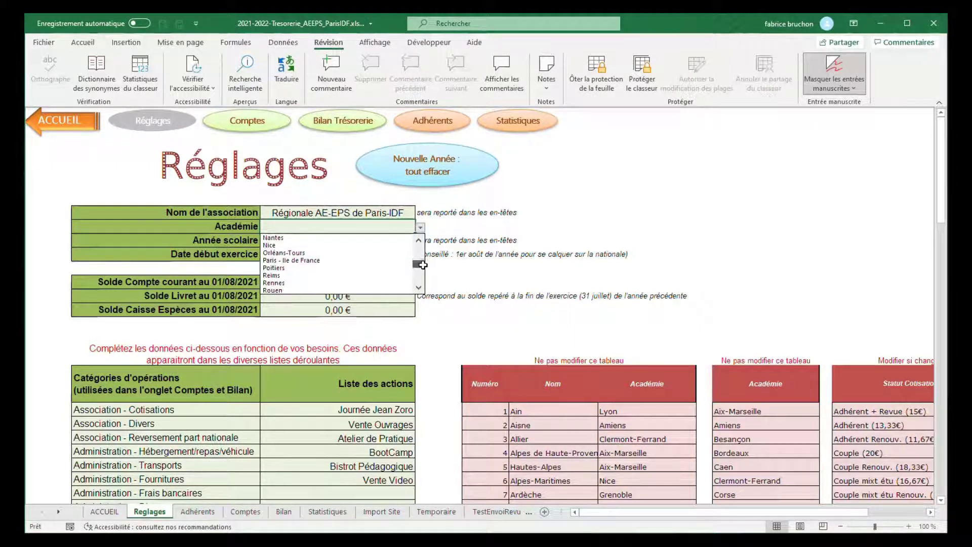
pyautogui.click(304, 260)
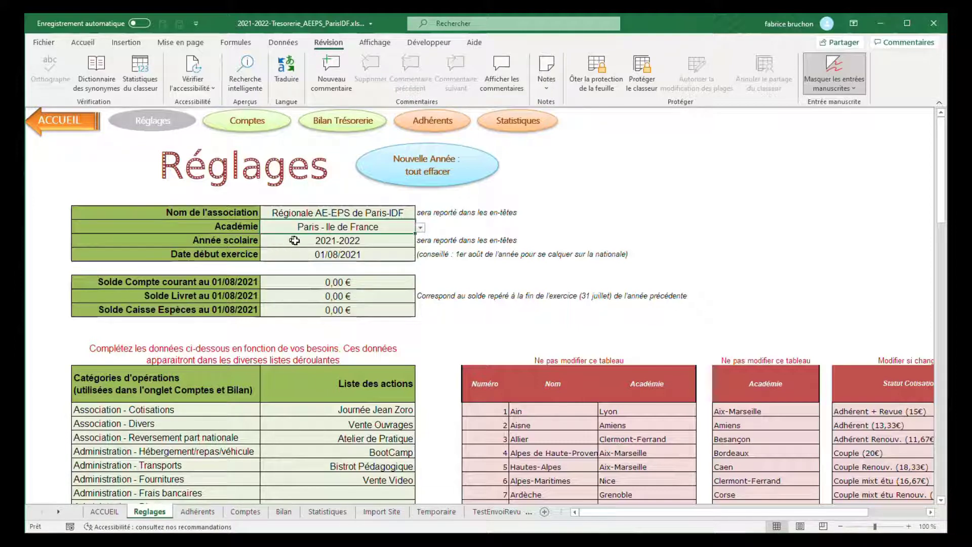
pyautogui.click(296, 241)
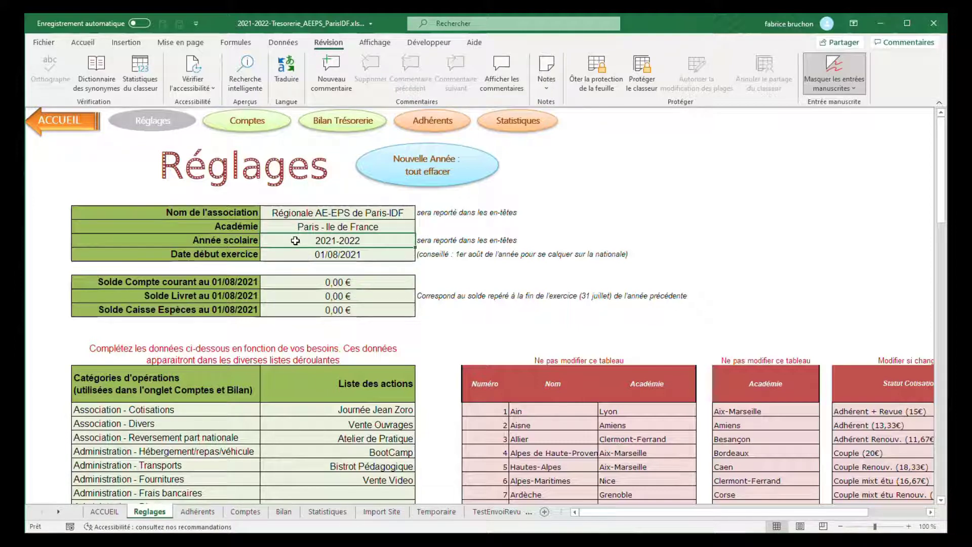
pyautogui.click(349, 254)
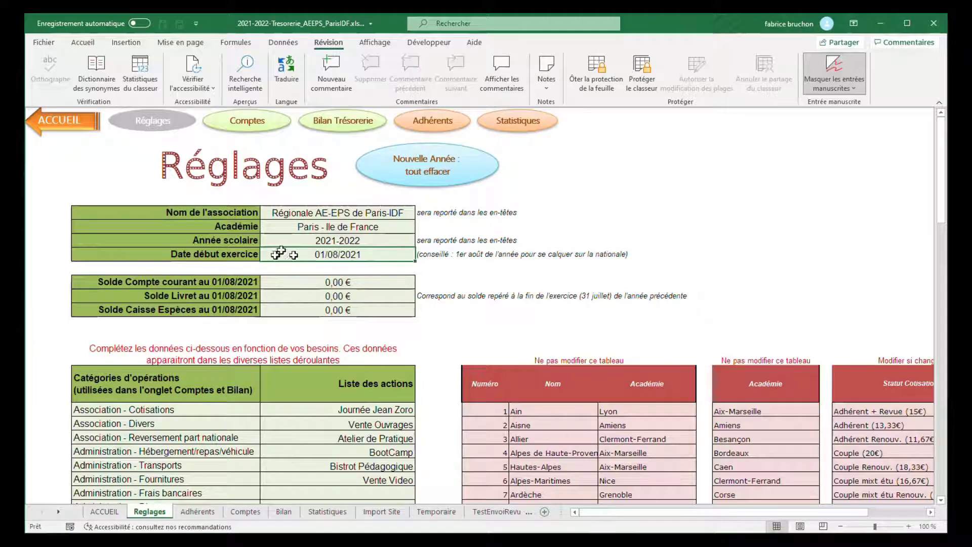
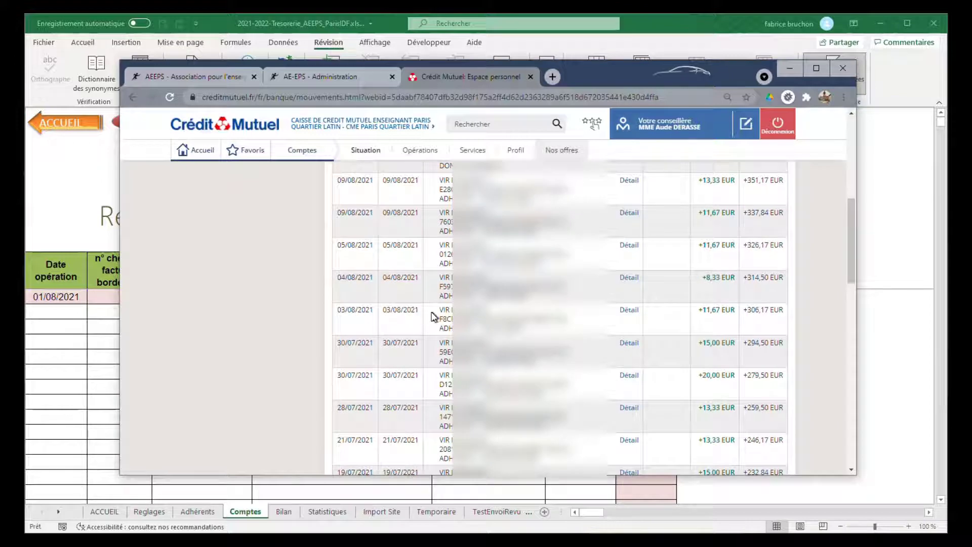
# Step: Record the 03/08/2021 bank transfer in the first empty row of Comptes, with date 03/08/2021 and object "adhésion"
pyautogui.moveTo(437, 311); pyautogui.dragTo(714, 323)
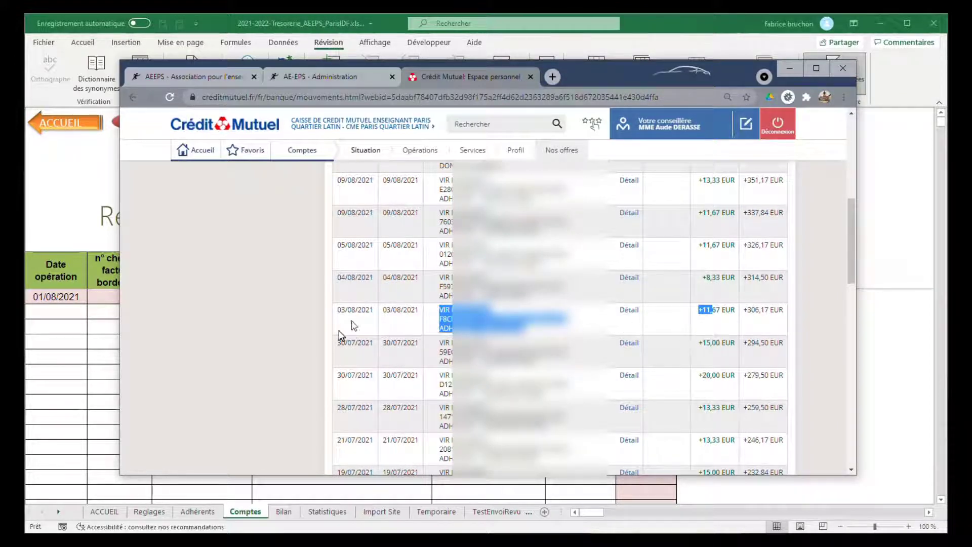
pyautogui.click(66, 317)
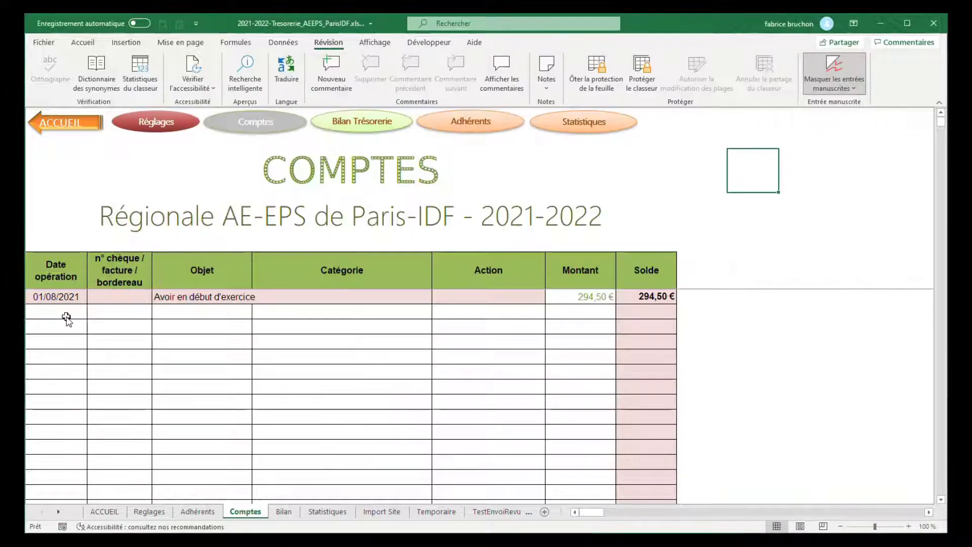
pyautogui.write('03/08/2021')
pyautogui.press('Tab')
pyautogui.press('Tab')
pyautogui.write('ad')
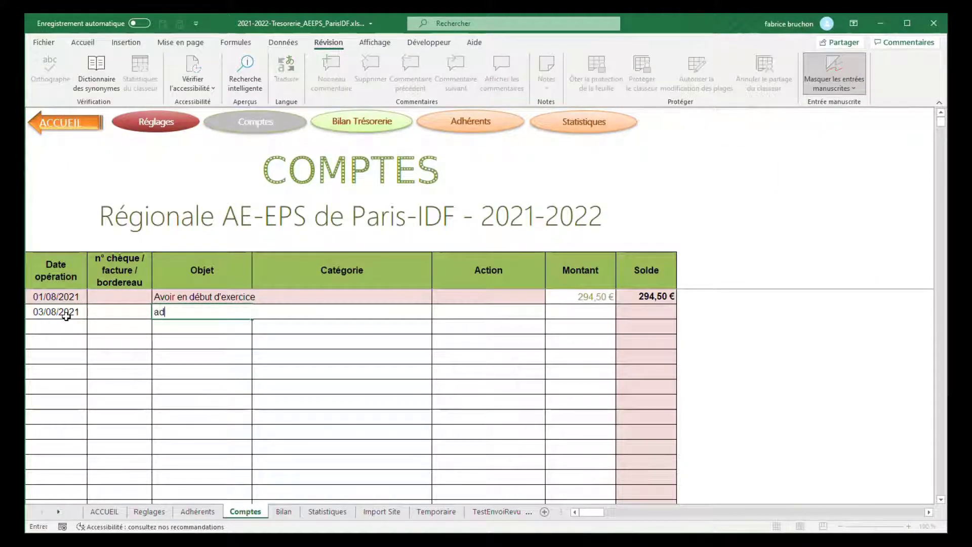
pyautogui.write('hésion')
pyautogui.press('Tab')
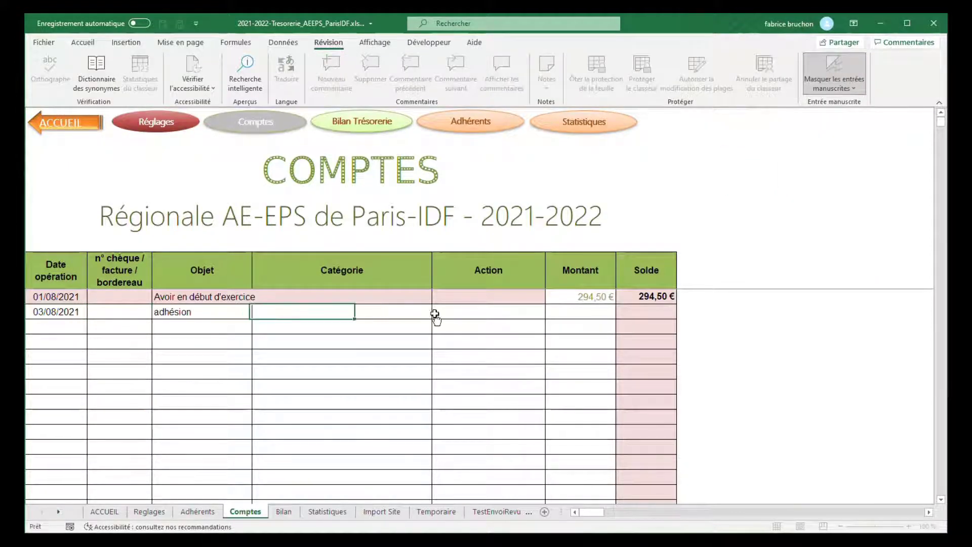
# Step: Set the category of the 03/08/2021 entry to "Association - Cotisations"
pyautogui.click(434, 315)
pyautogui.click(428, 314)
pyautogui.click(437, 313)
pyautogui.click(316, 324)
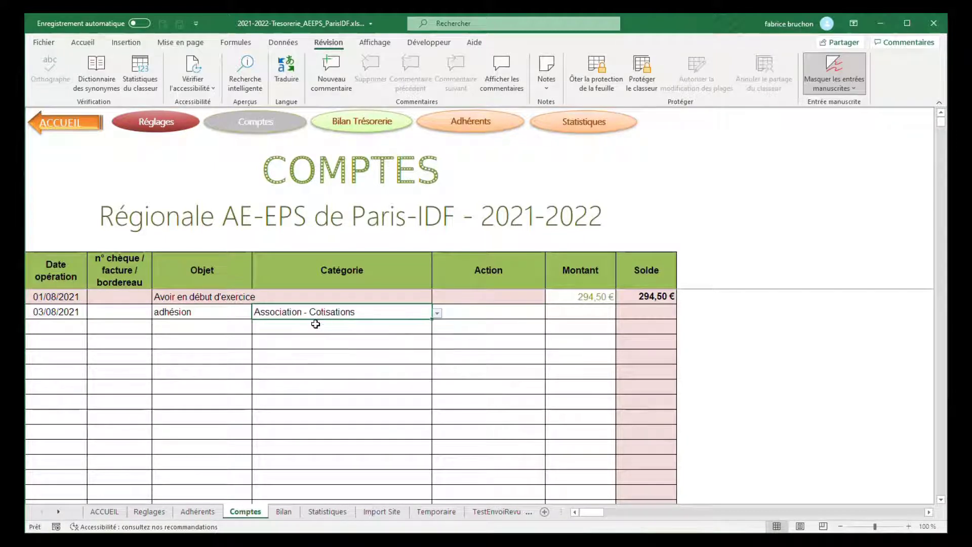
# Step: Leave the entry's Action empty, check the transfer amount on the bank statement, and enter 11,67 as the Montant
pyautogui.click(521, 312)
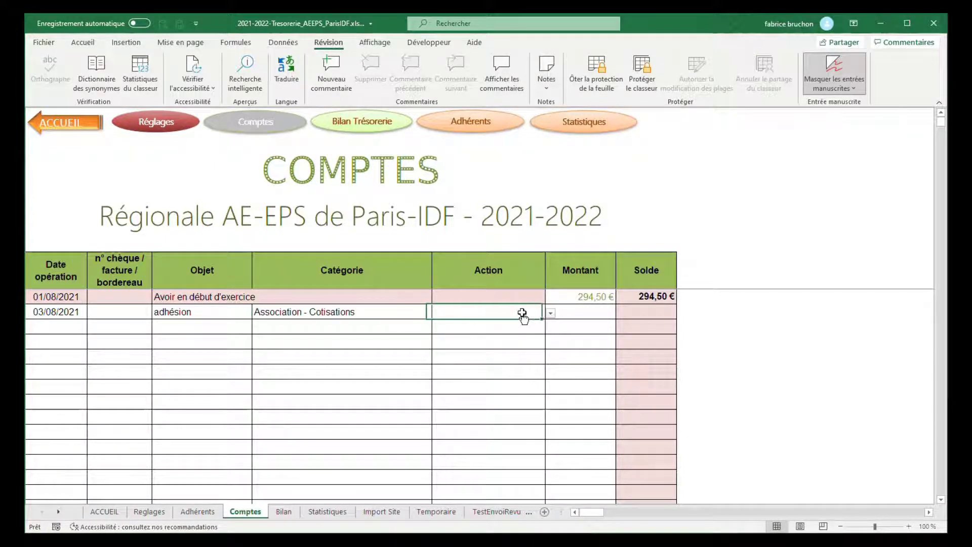
pyautogui.hotkey('alt', 'Tab')
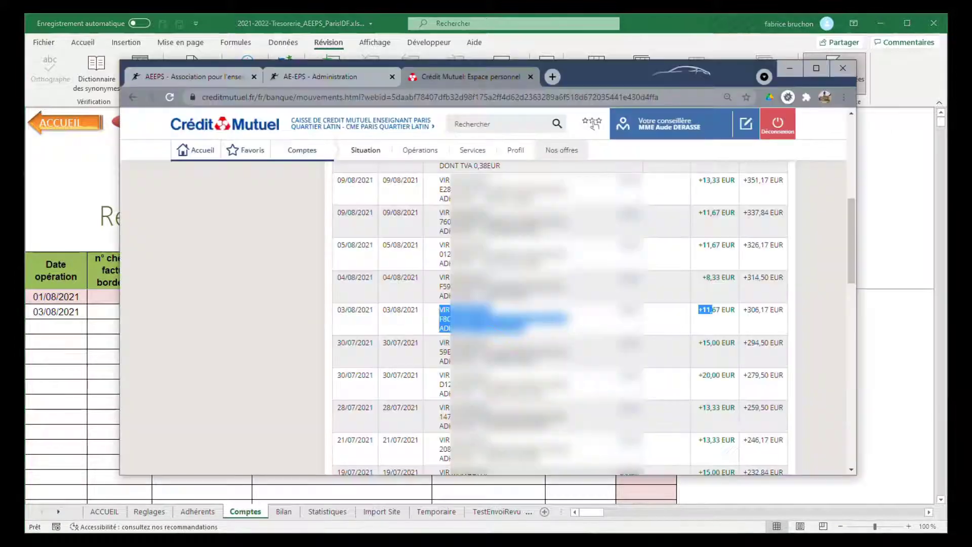
pyautogui.hotkey('alt', 'Tab')
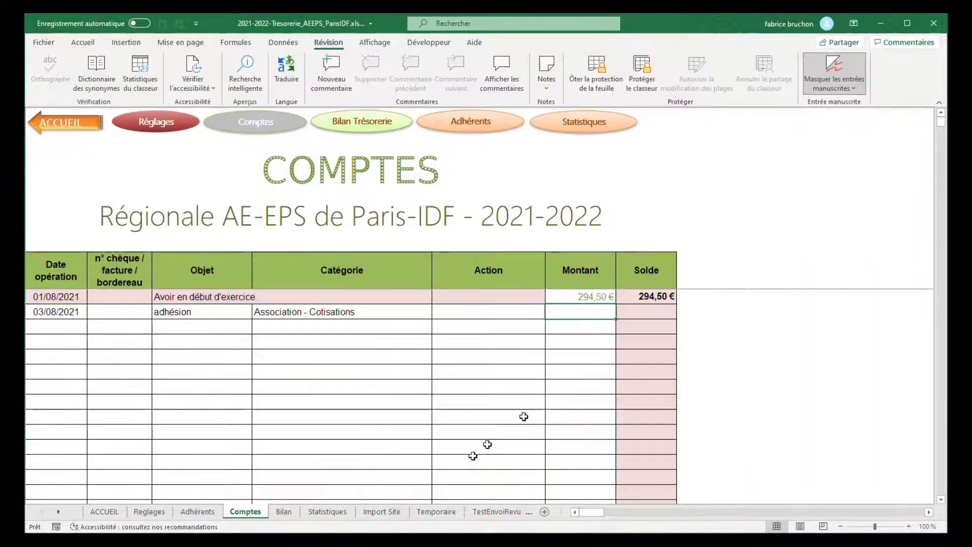
pyautogui.press('Tab')
pyautogui.write('11')
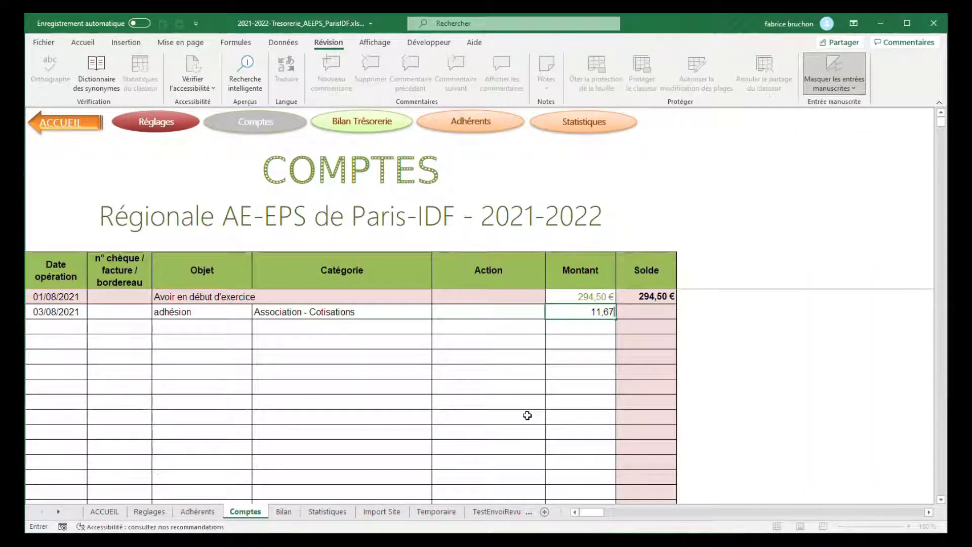
pyautogui.write(',67')
pyautogui.press('Return')
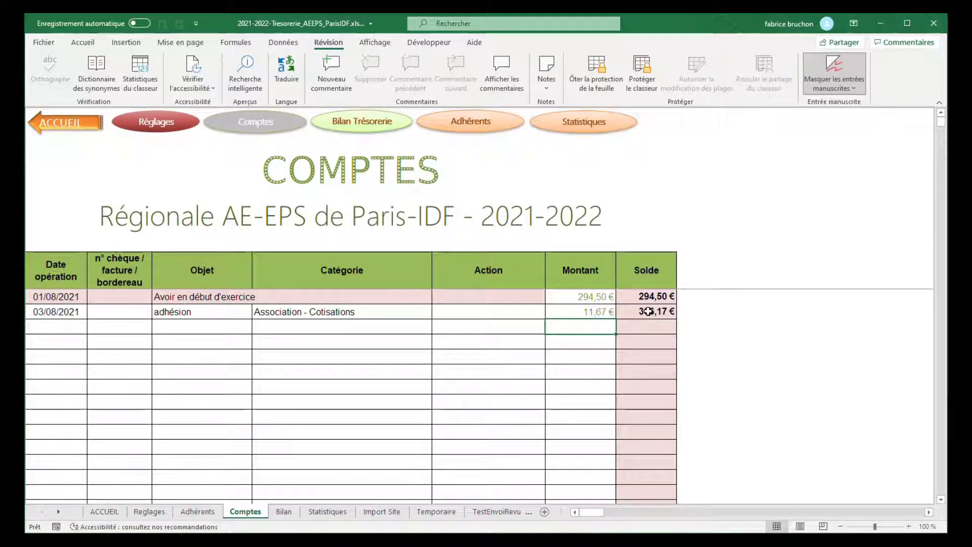
# Step: Go to the next empty row's date cell and review the following operations on the Crédit Mutuel statement
pyautogui.click(67, 326)
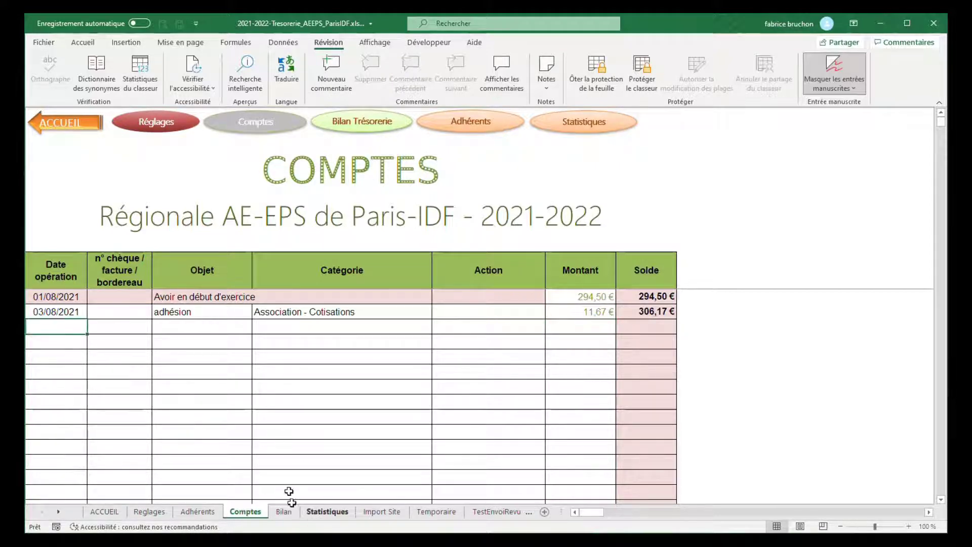
pyautogui.click(311, 540)
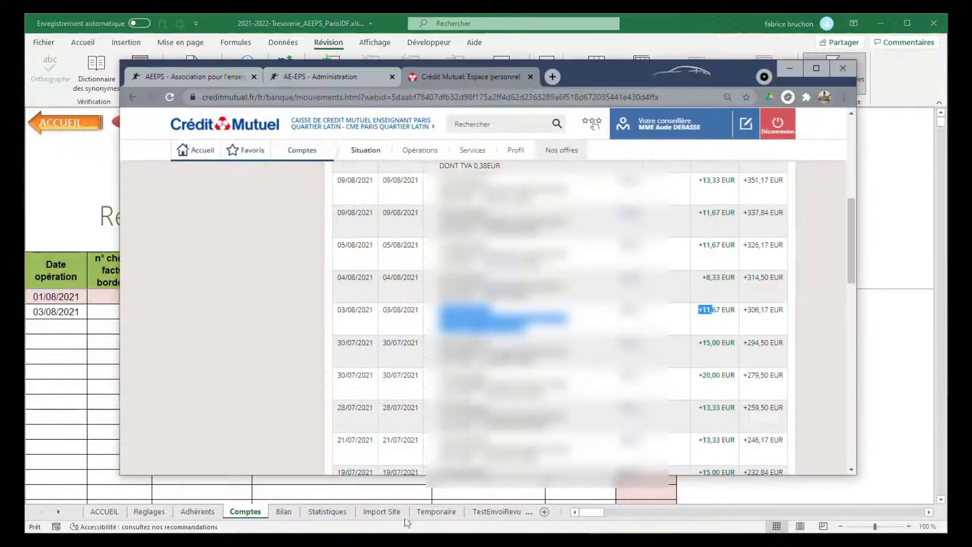
pyautogui.scroll(2, 495, 264)
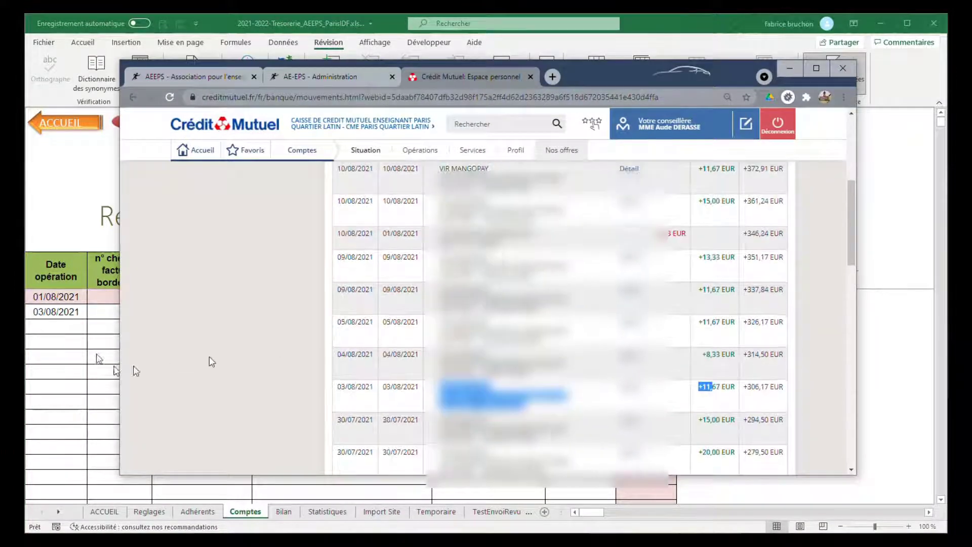
pyautogui.scroll(-3, 304, 315)
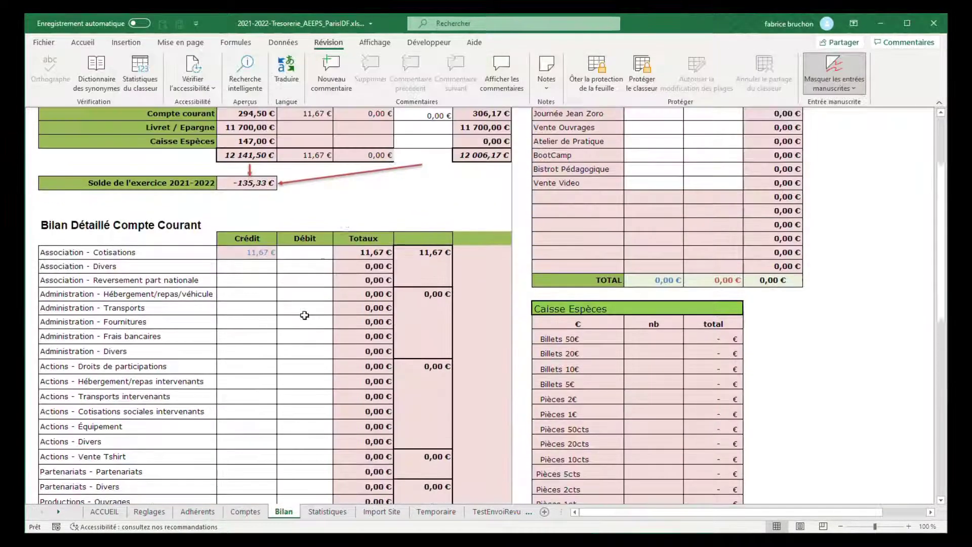
# Step: Examine the account summary, detailed categories and Caisse Espèces count on the Bilan sheet, and view the Statistiques sheet
pyautogui.scroll(1, 305, 316)
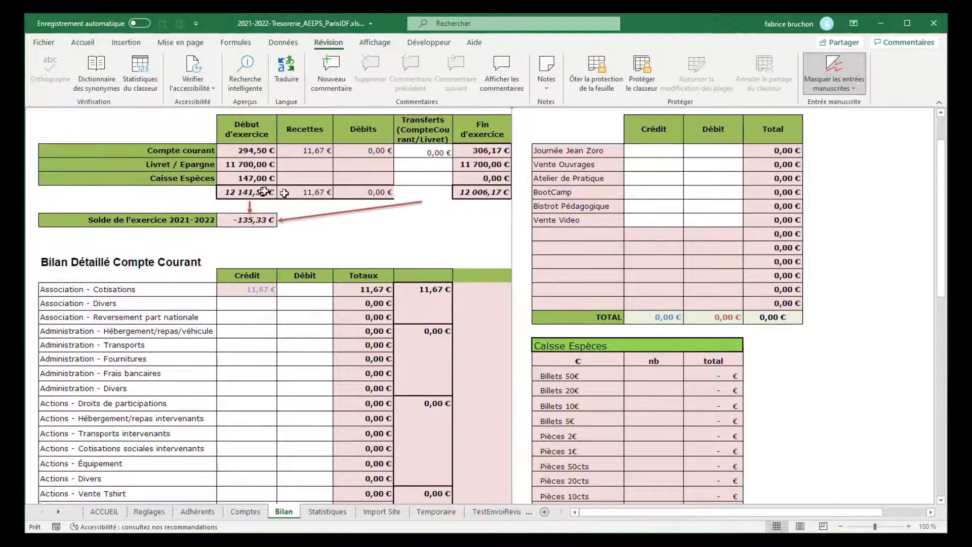
pyautogui.scroll(-2, 282, 344)
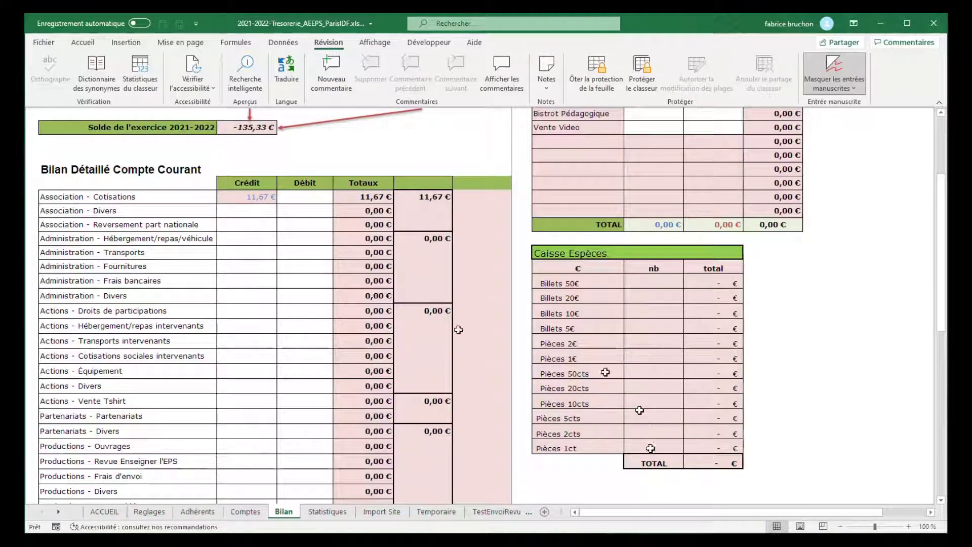
pyautogui.scroll(2, 333, 288)
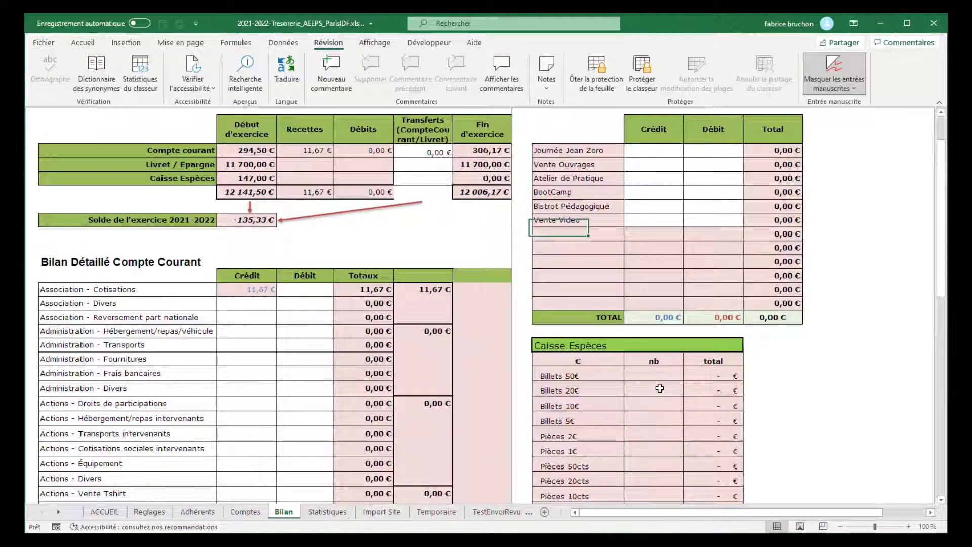
pyautogui.moveTo(654, 390); pyautogui.dragTo(653, 480)
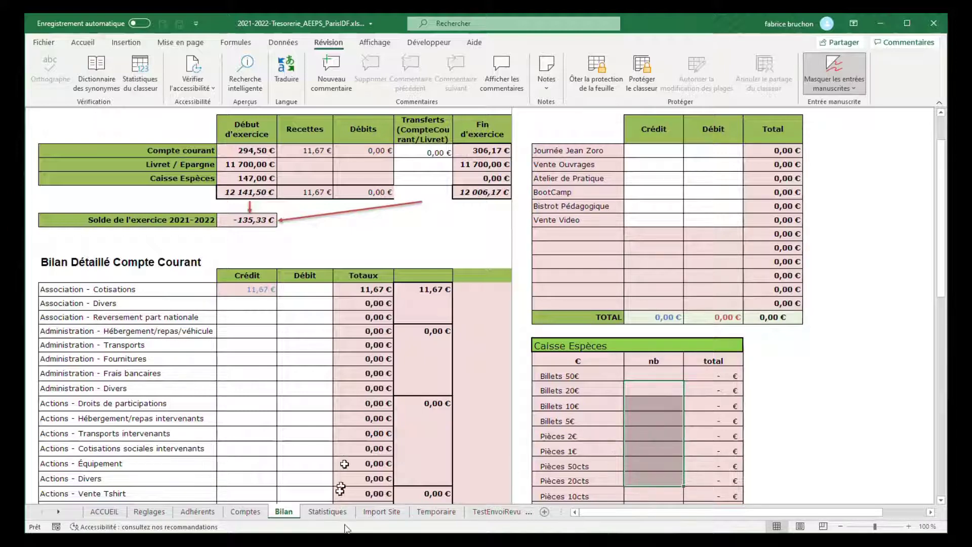
pyautogui.click(327, 512)
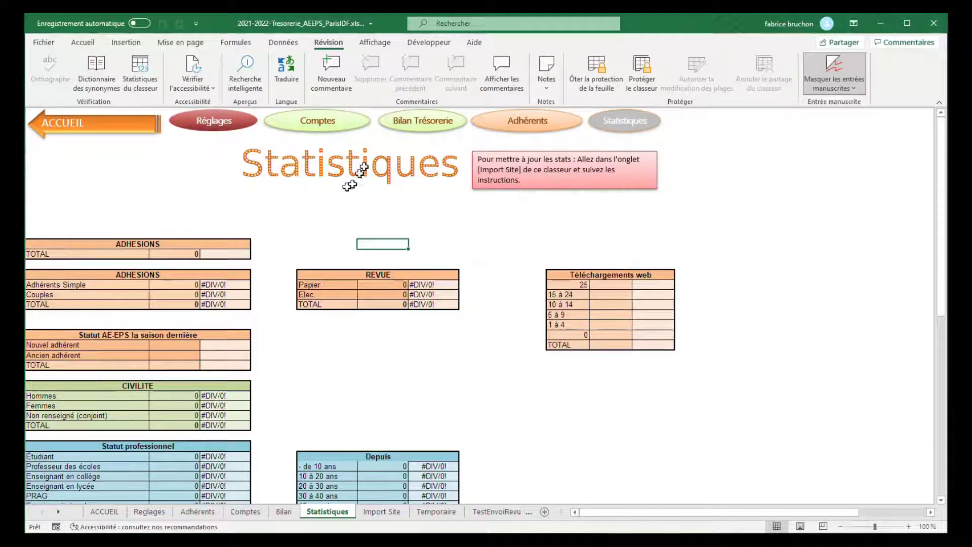
# Step: Go from the Adhérents sheet to the member import instructions and clear the current member list
pyautogui.click(197, 512)
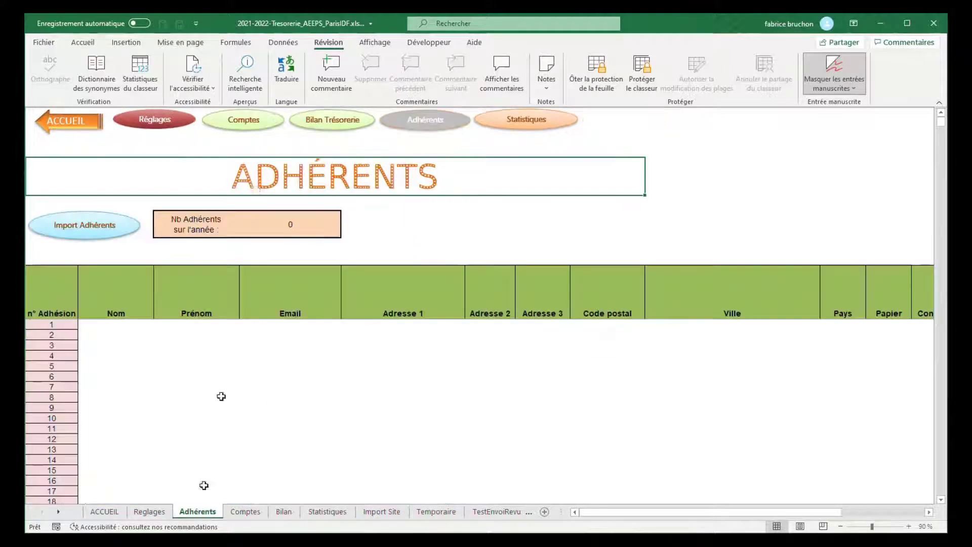
pyautogui.click(100, 228)
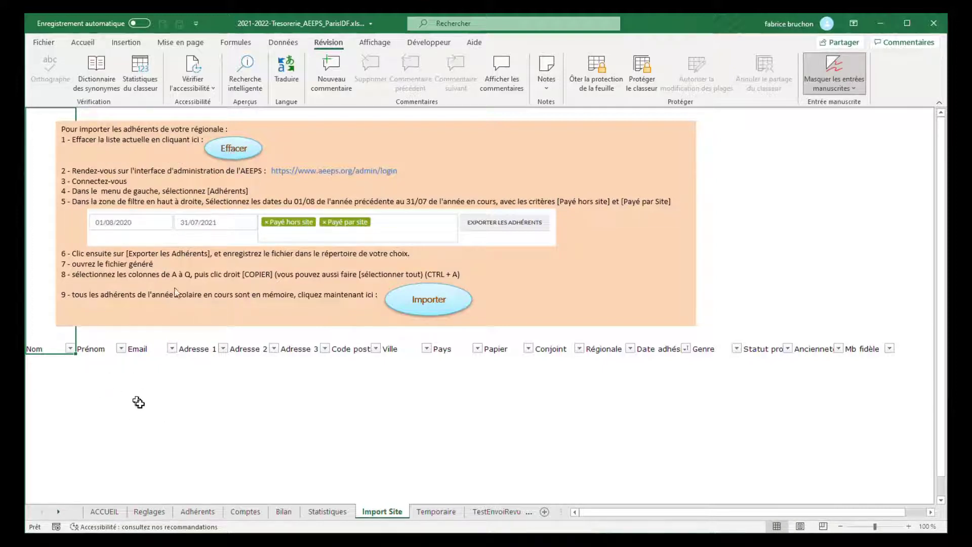
pyautogui.click(239, 151)
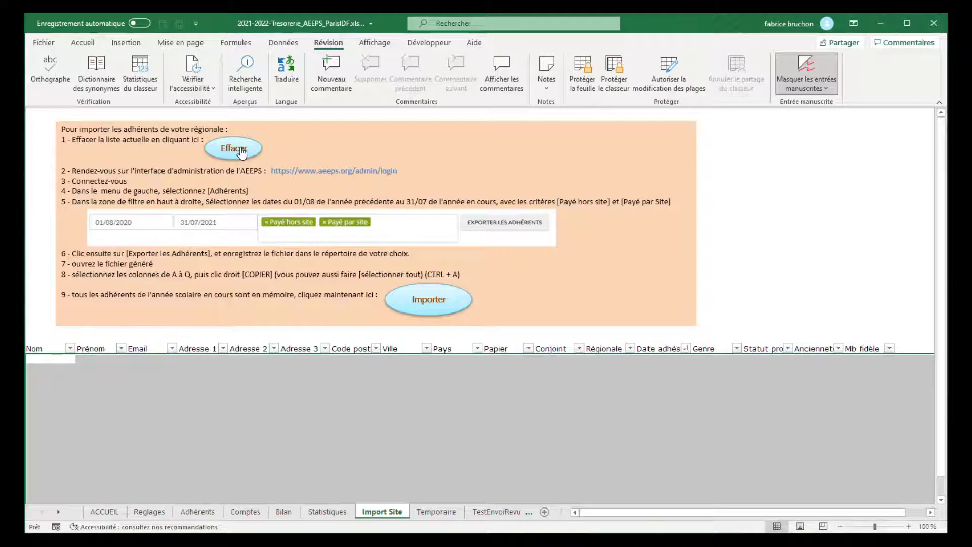
# Step: Open the AE-EPS administration site from the import instructions, log in, and bring up the Paris – Ile de France member list
pyautogui.click(310, 172)
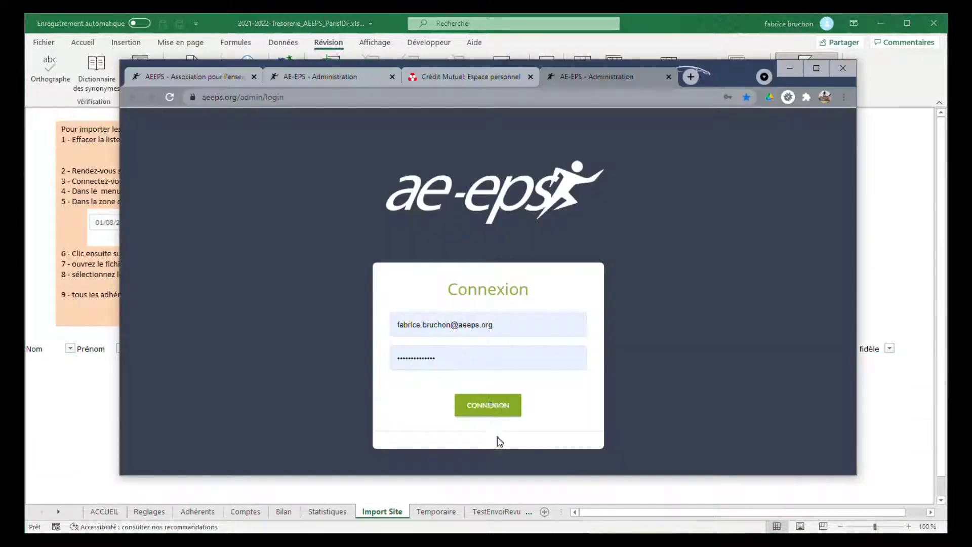
pyautogui.click(489, 406)
pyautogui.scroll(-1, 154, 294)
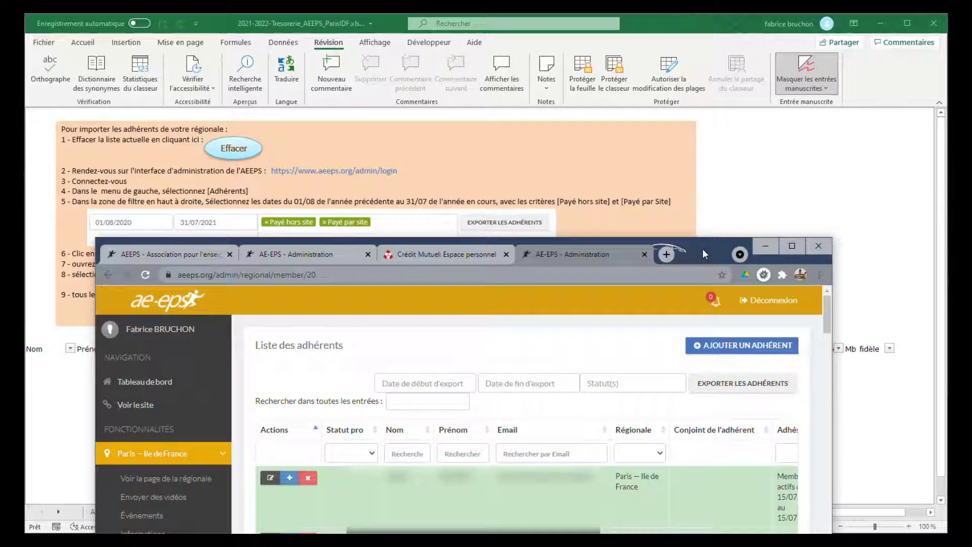
pyautogui.moveTo(703, 248); pyautogui.dragTo(677, 244)
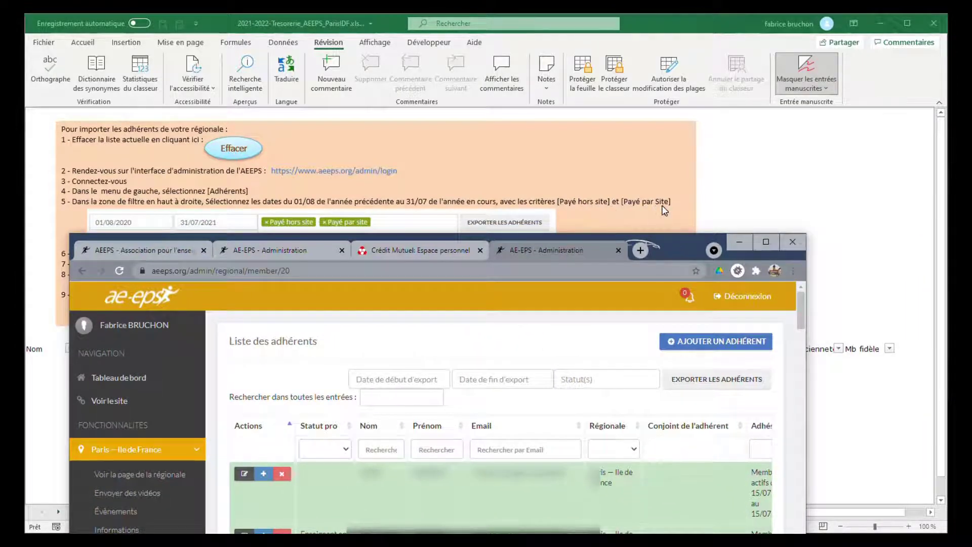
pyautogui.moveTo(696, 242); pyautogui.dragTo(724, 135)
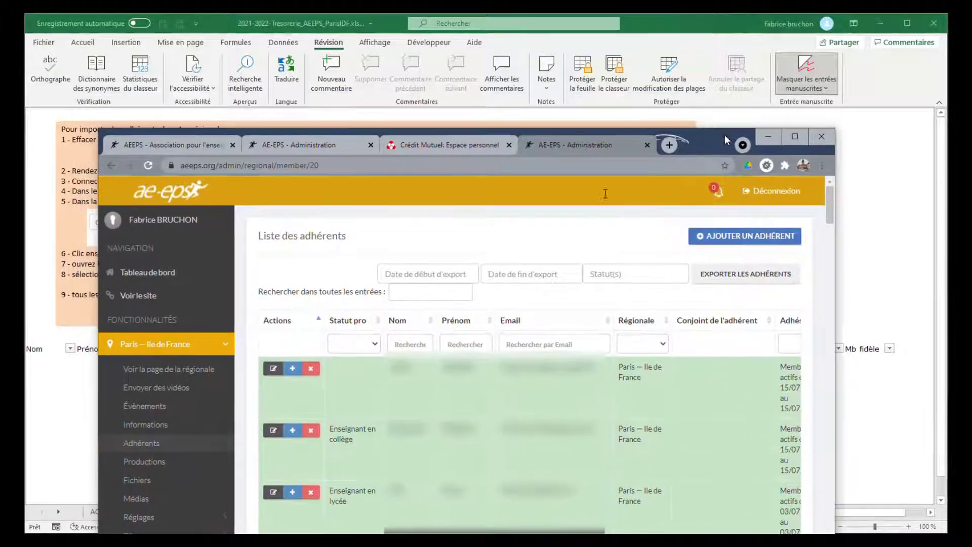
# Step: Set the member export period from 31/07/2021 to 01/08/2022
pyautogui.click(424, 274)
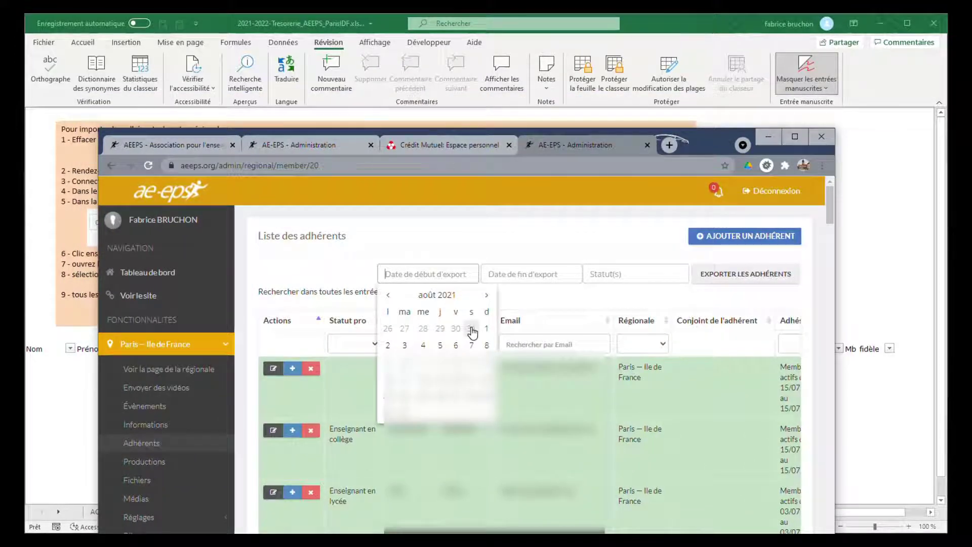
pyautogui.click(472, 329)
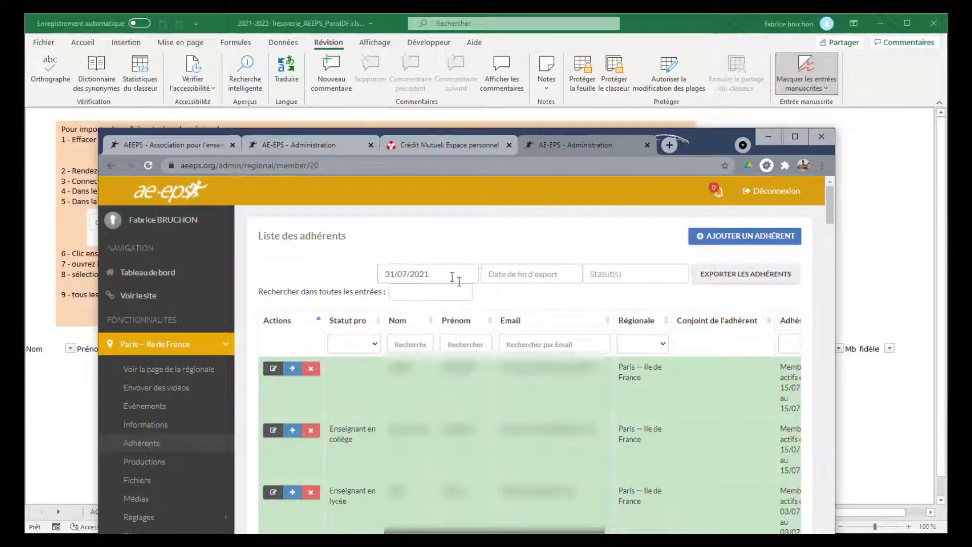
pyautogui.click(541, 277)
pyautogui.click(586, 329)
pyautogui.click(547, 276)
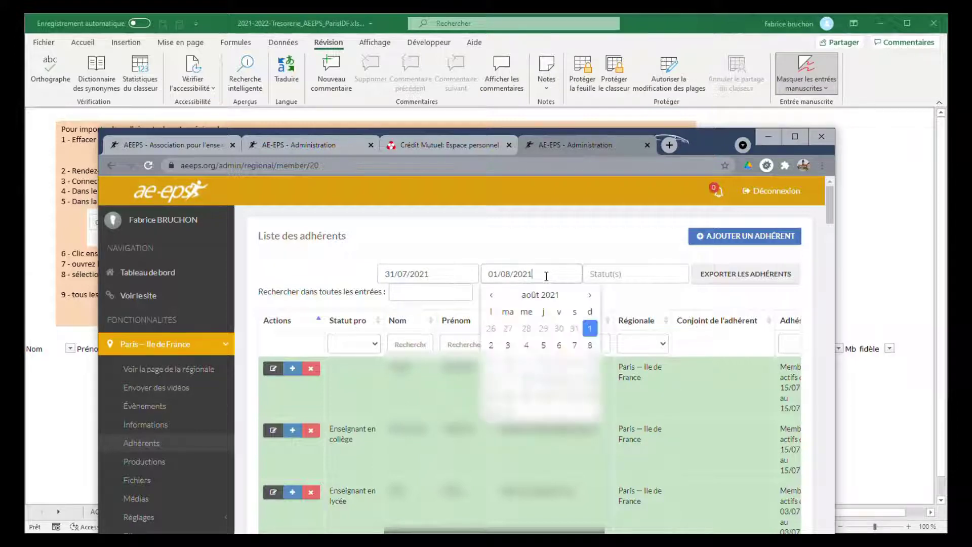
pyautogui.write('2')
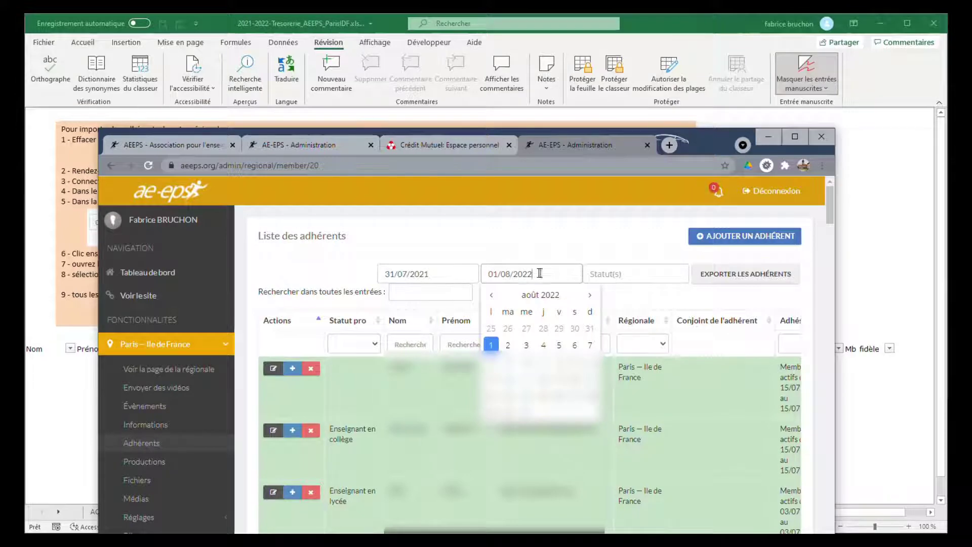
# Step: Filter the member export by the statuses "Payé hors site" and "Payé par site"
pyautogui.click(602, 275)
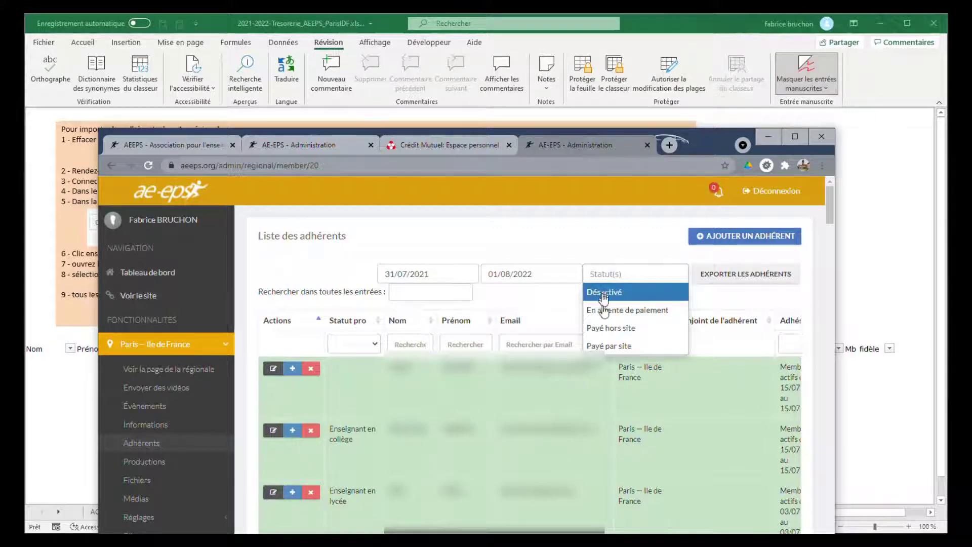
pyautogui.click(615, 328)
pyautogui.click(553, 291)
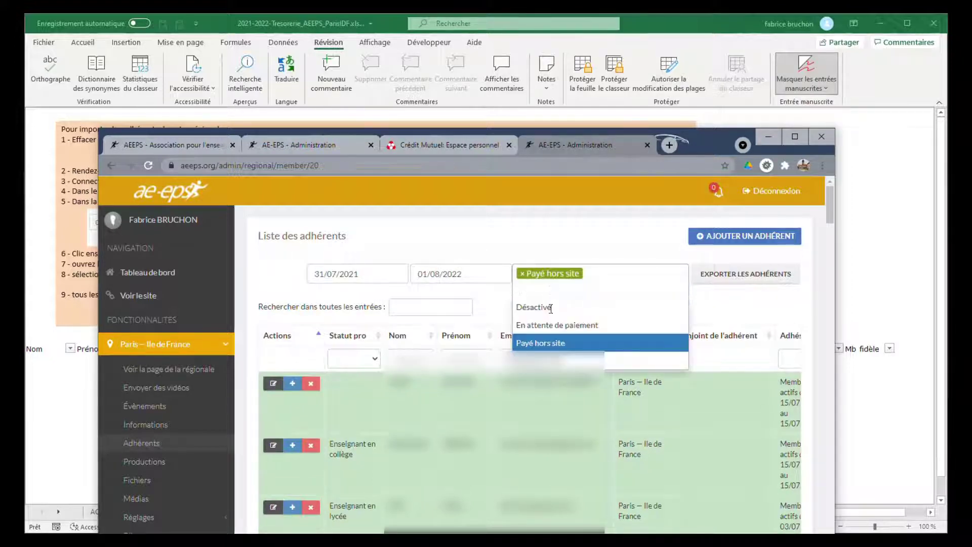
pyautogui.click(542, 360)
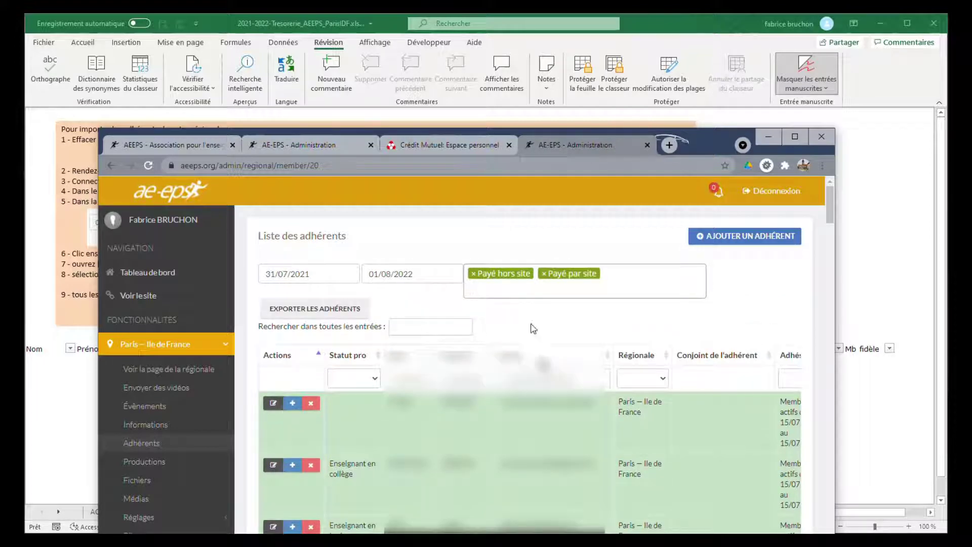
# Step: Export the members and save the file as Adhérents_2021-2022.csv in the ADHERENTS folder
pyautogui.click(312, 309)
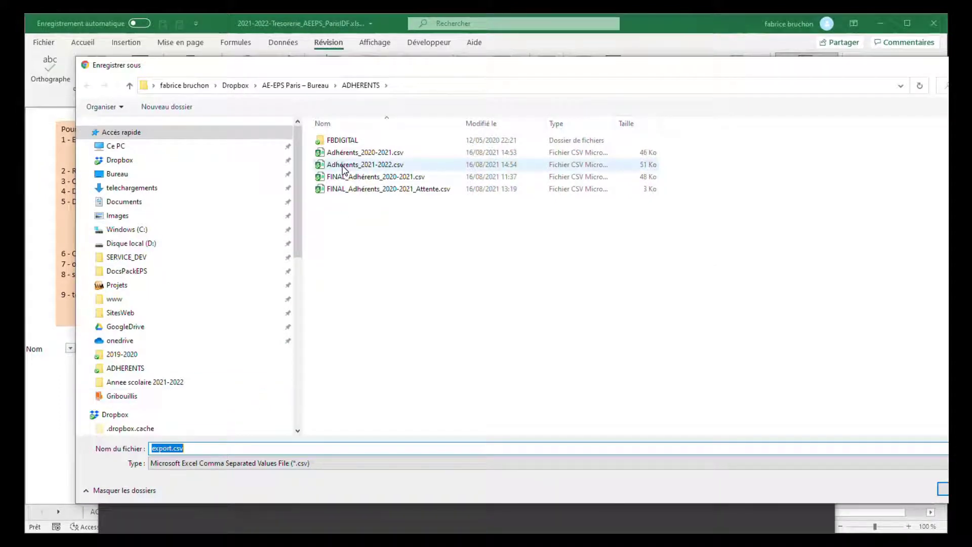
pyautogui.click(344, 166)
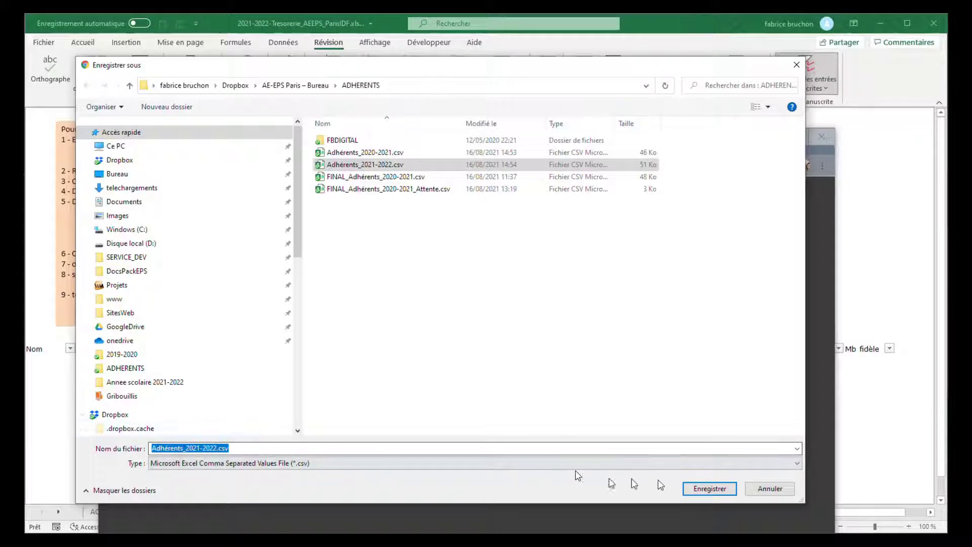
pyautogui.click(708, 489)
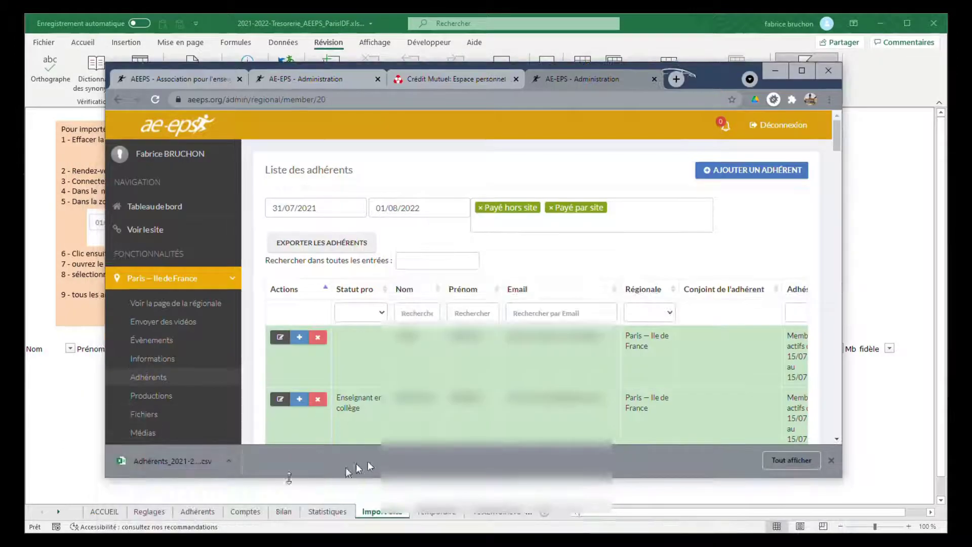
# Step: Open the exported Adhérents_2021-2022.csv file and widen the "Date adhésion" column so its header and dates show in full
pyautogui.click(163, 461)
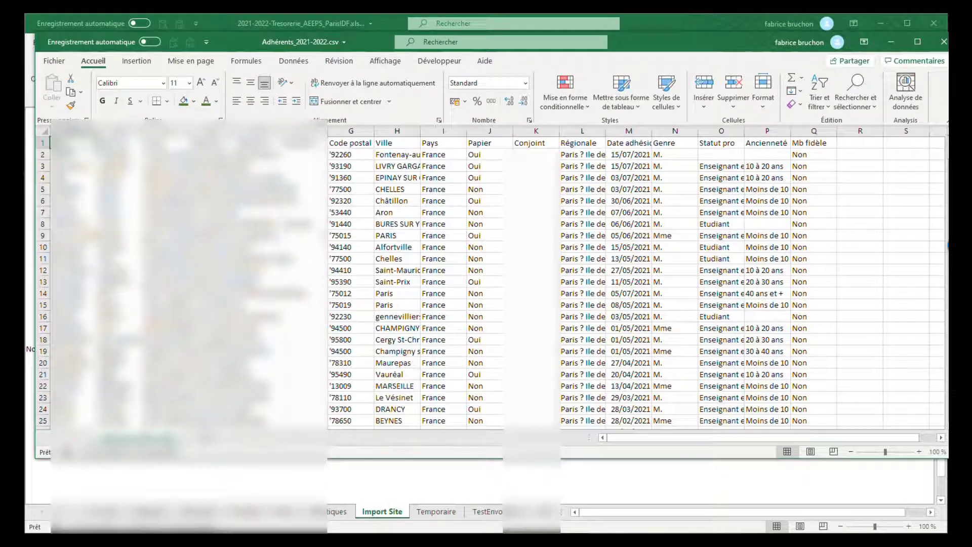
pyautogui.moveTo(958, 178); pyautogui.dragTo(896, 183)
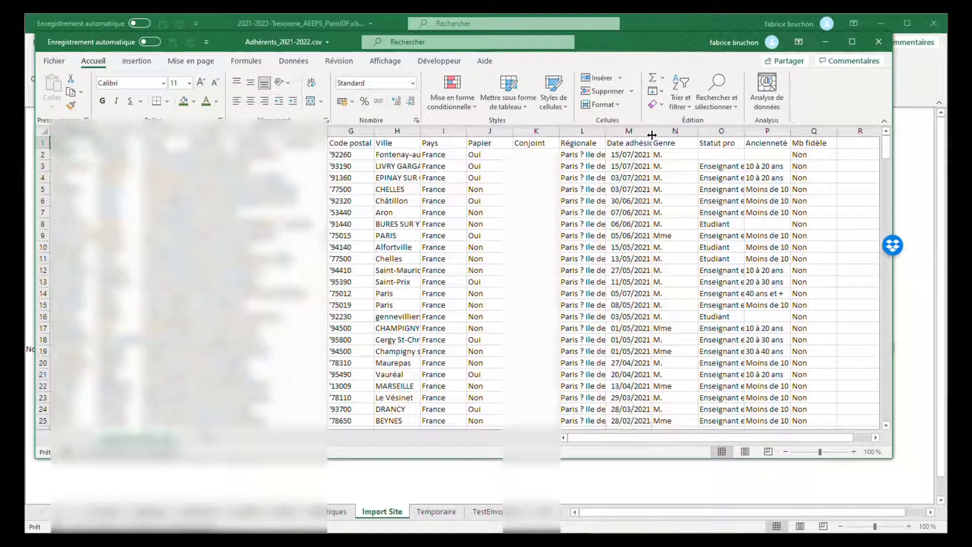
pyautogui.moveTo(652, 132); pyautogui.dragTo(667, 135)
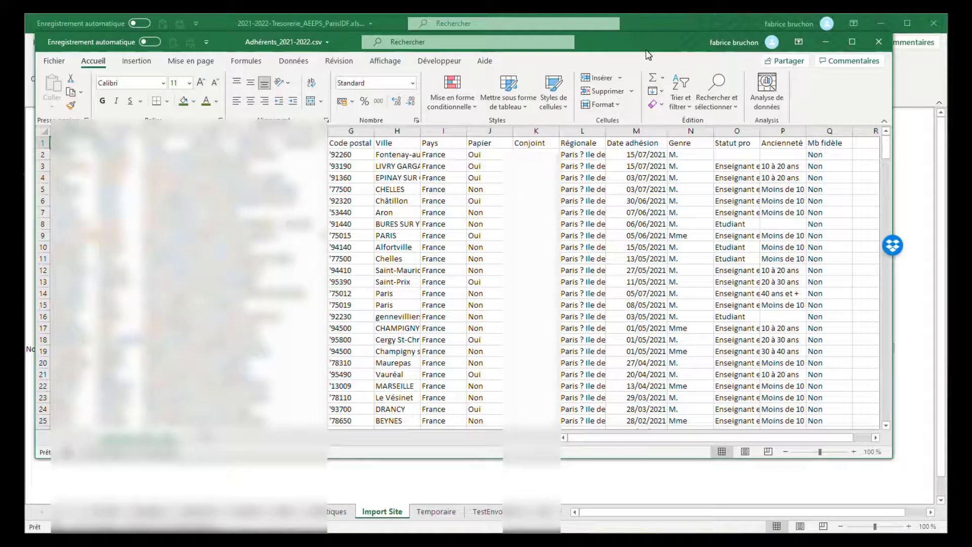
pyautogui.moveTo(649, 54); pyautogui.dragTo(670, 61)
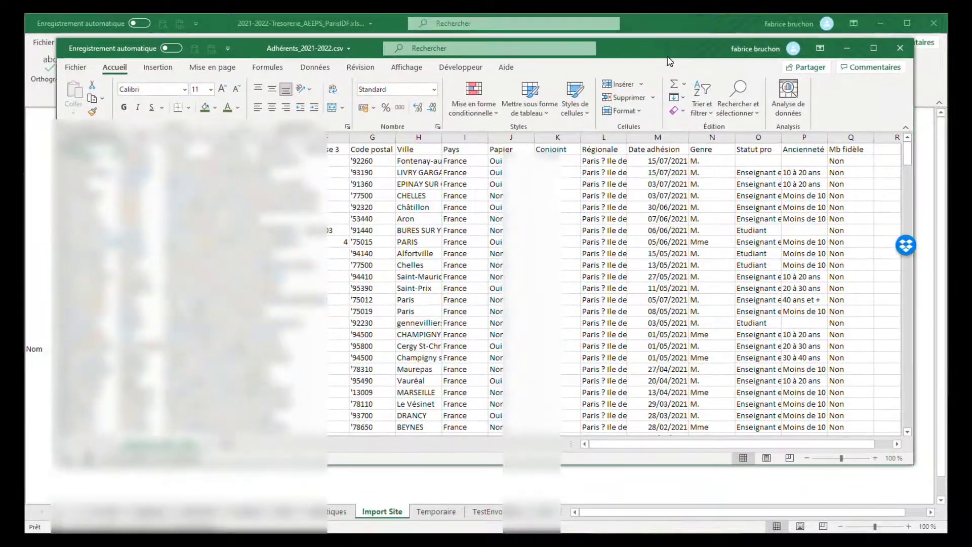
pyautogui.moveTo(652, 161); pyautogui.dragTo(653, 277)
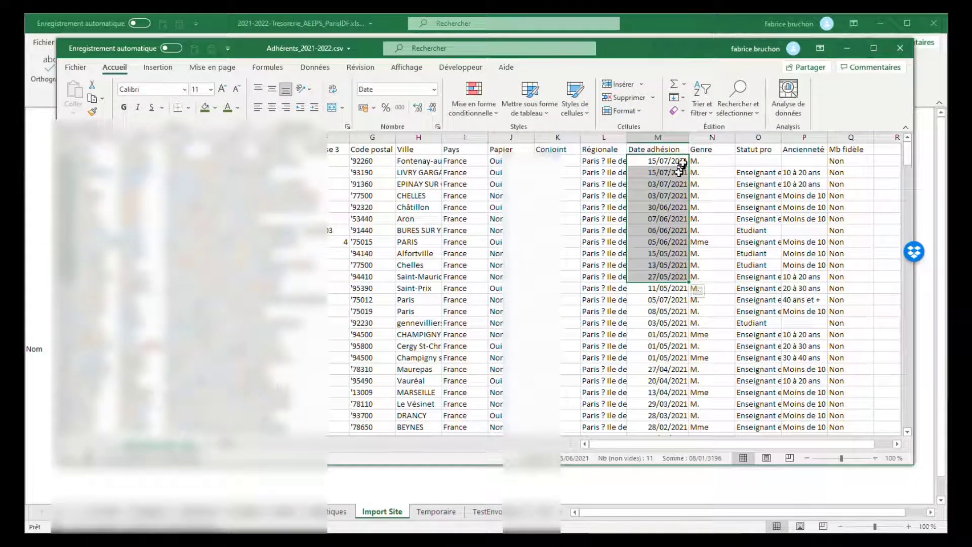
pyautogui.moveTo(690, 137); pyautogui.dragTo(699, 139)
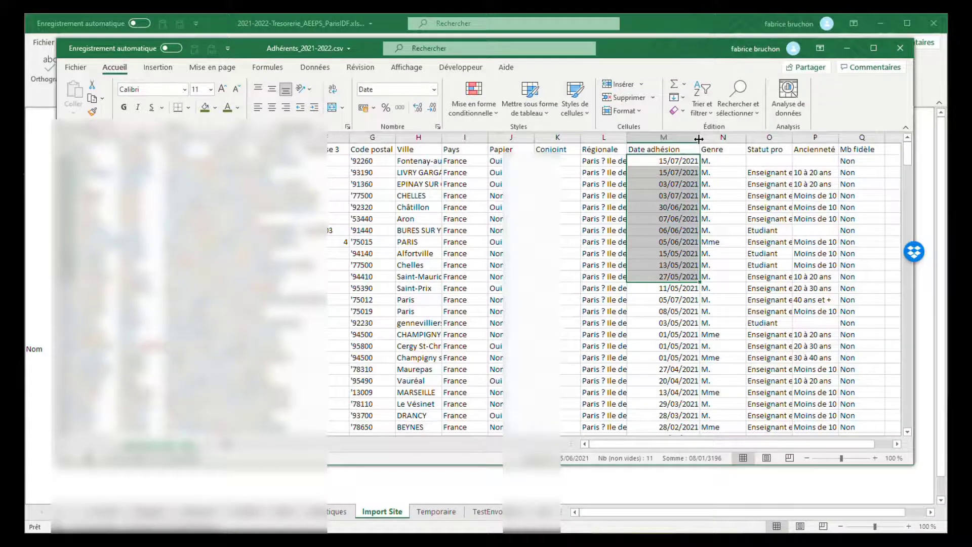
pyautogui.click(684, 151)
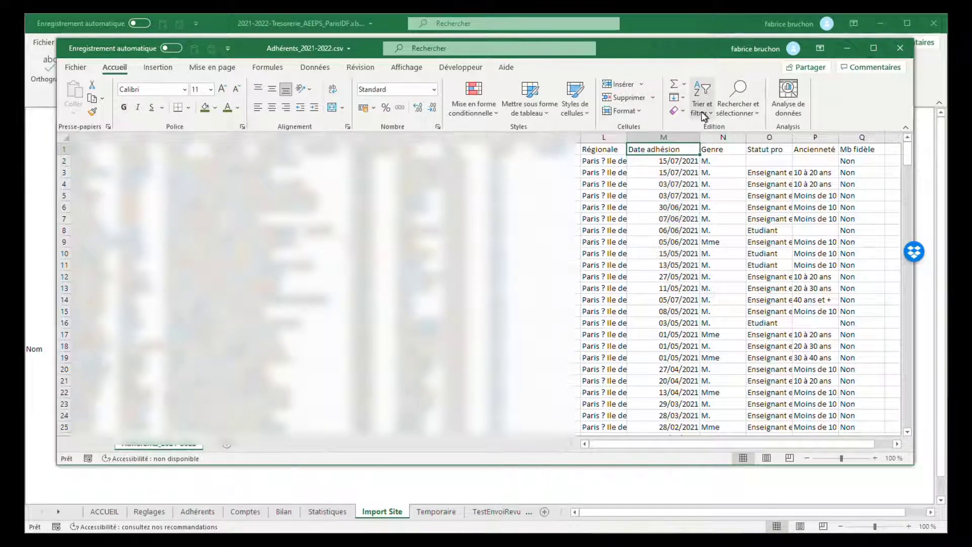
# Step: Add filters to the header row of the member list and sort it by "Date adhésion" from oldest to newest
pyautogui.click(703, 116)
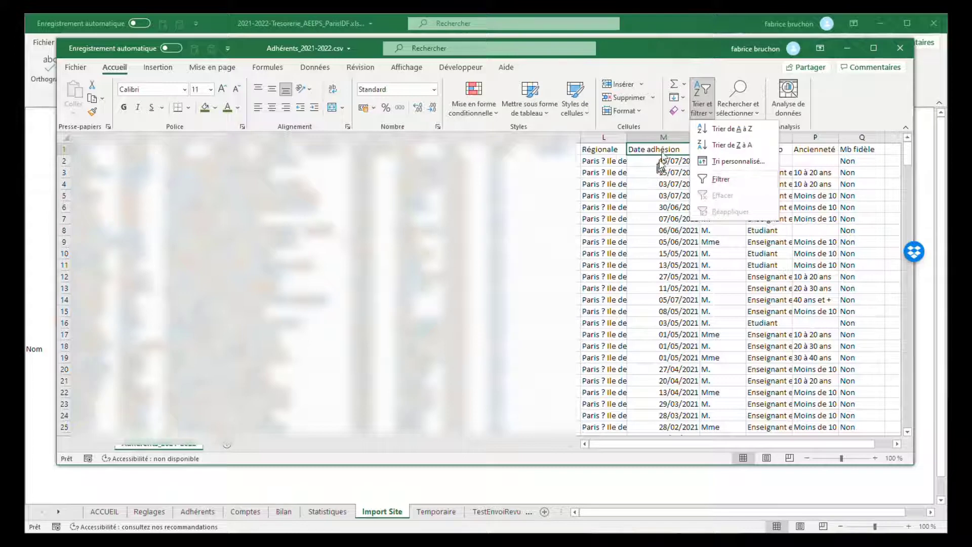
pyautogui.click(662, 151)
pyautogui.click(579, 150)
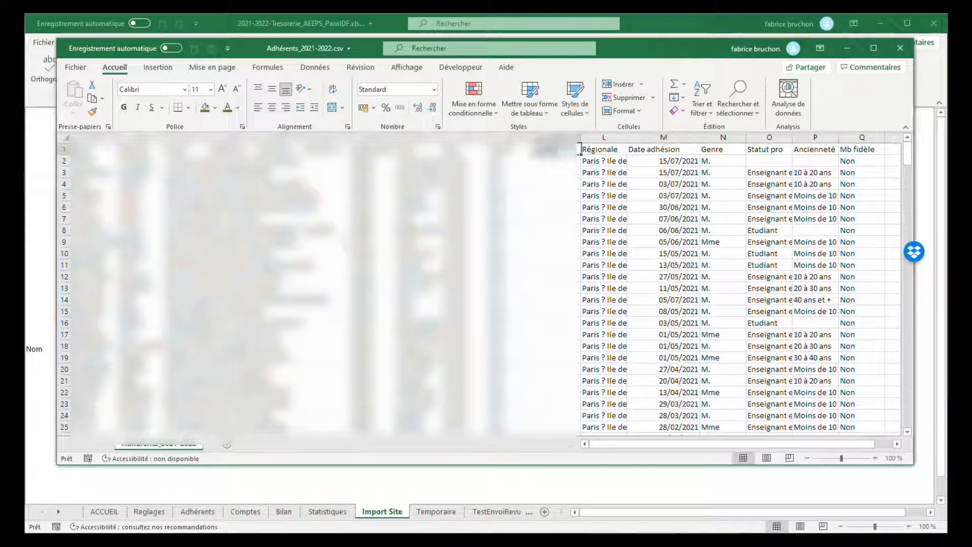
pyautogui.click(709, 115)
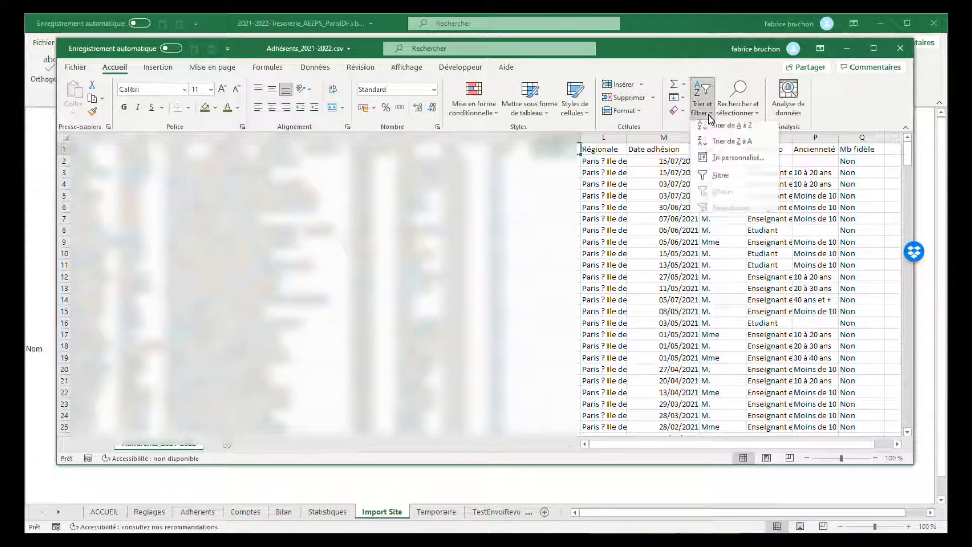
pyautogui.click(726, 185)
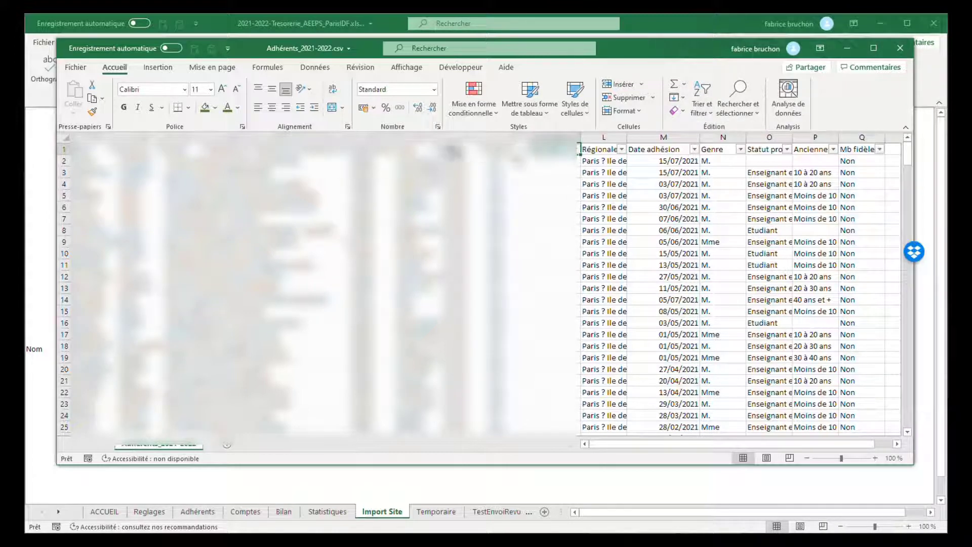
pyautogui.click(695, 150)
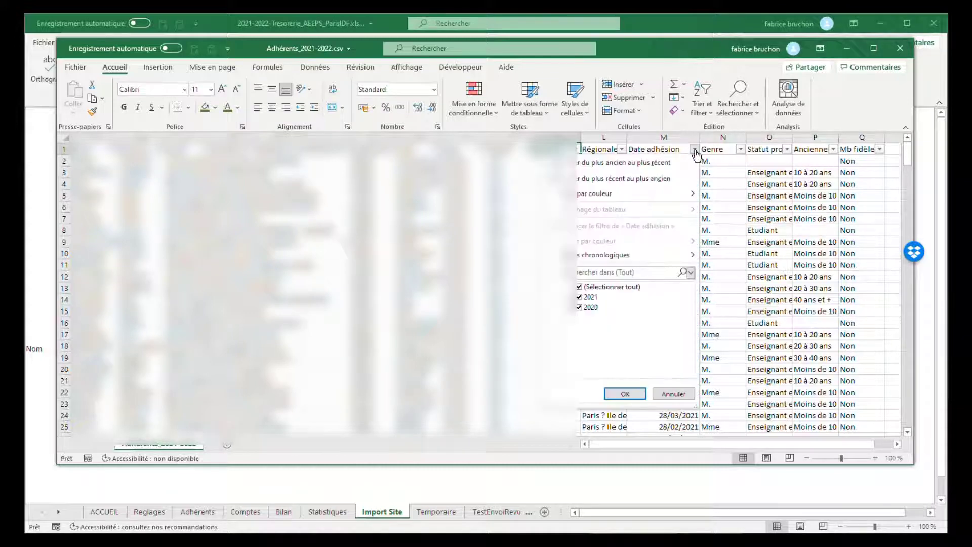
pyautogui.click(667, 148)
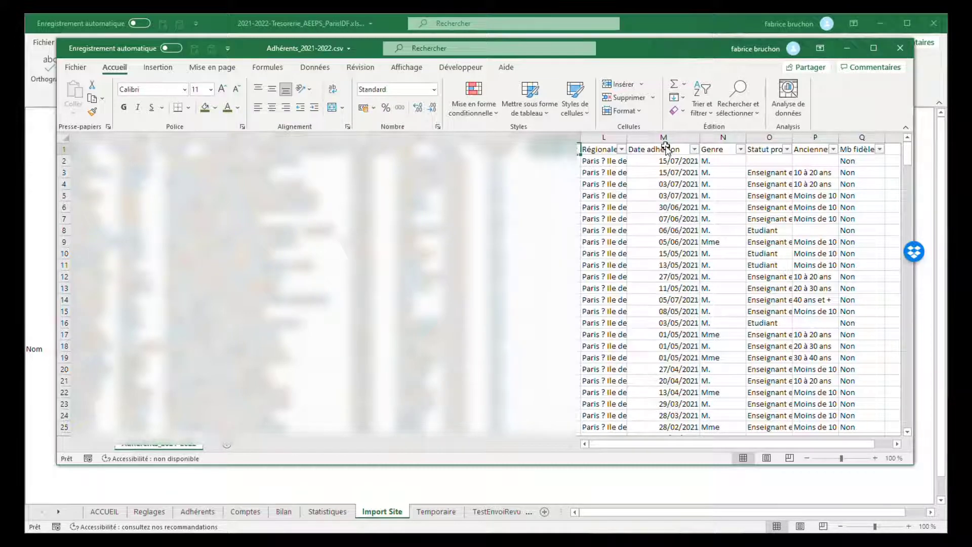
pyautogui.click(694, 150)
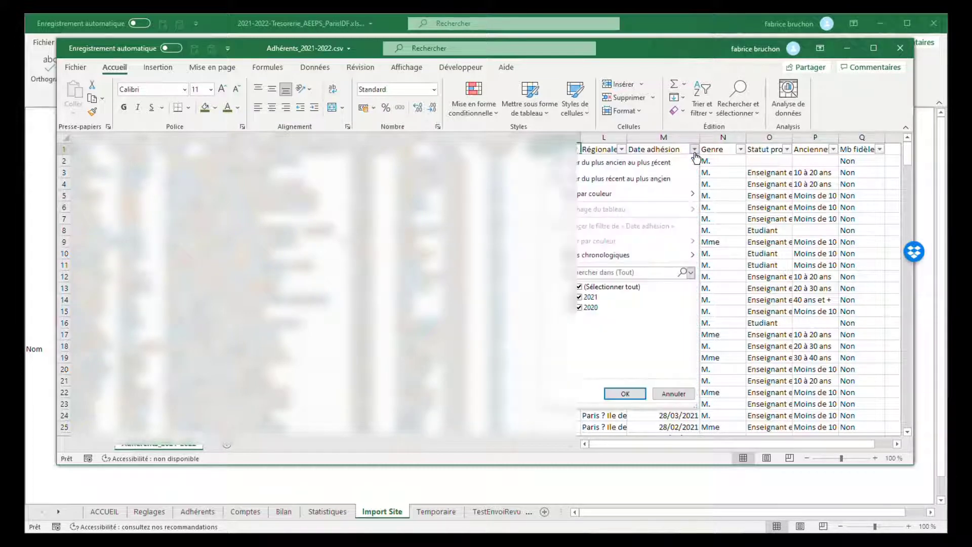
pyautogui.click(640, 163)
pyautogui.click(655, 160)
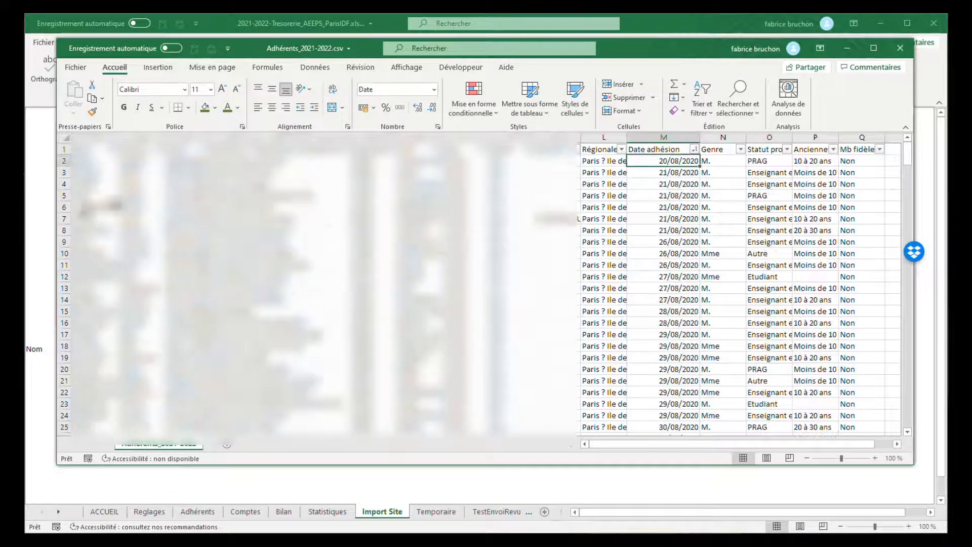
# Step: Delete rows 2 to 278, which hold the members whose "Date adhésion" is 31/07/2021 or earlier
pyautogui.click(67, 162)
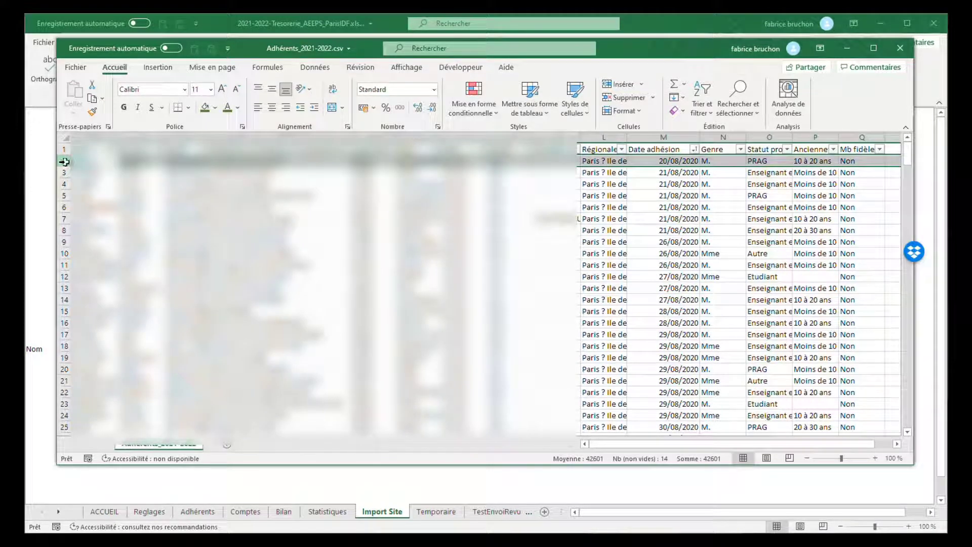
pyautogui.moveTo(65, 162); pyautogui.dragTo(241, 220)
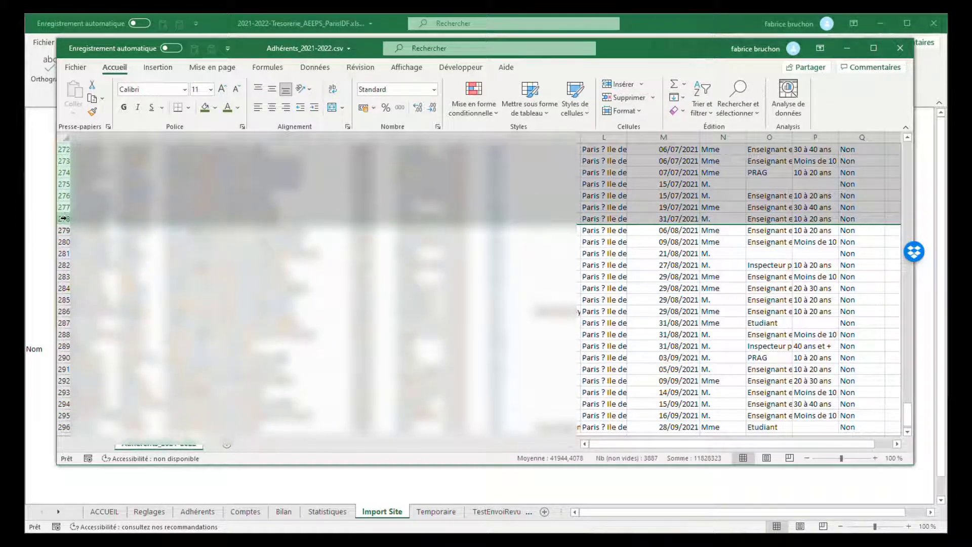
pyautogui.rightClick(64, 218)
pyautogui.click(104, 330)
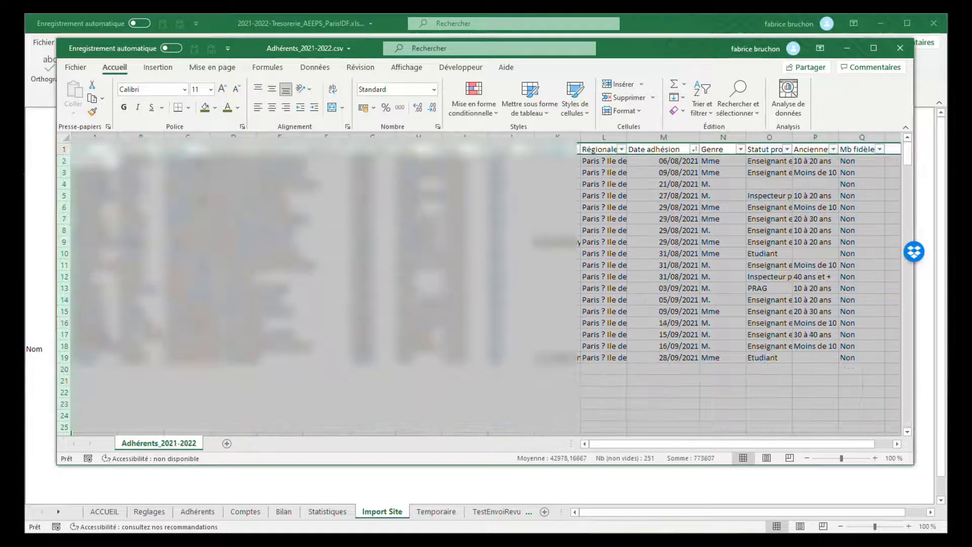
pyautogui.click(634, 311)
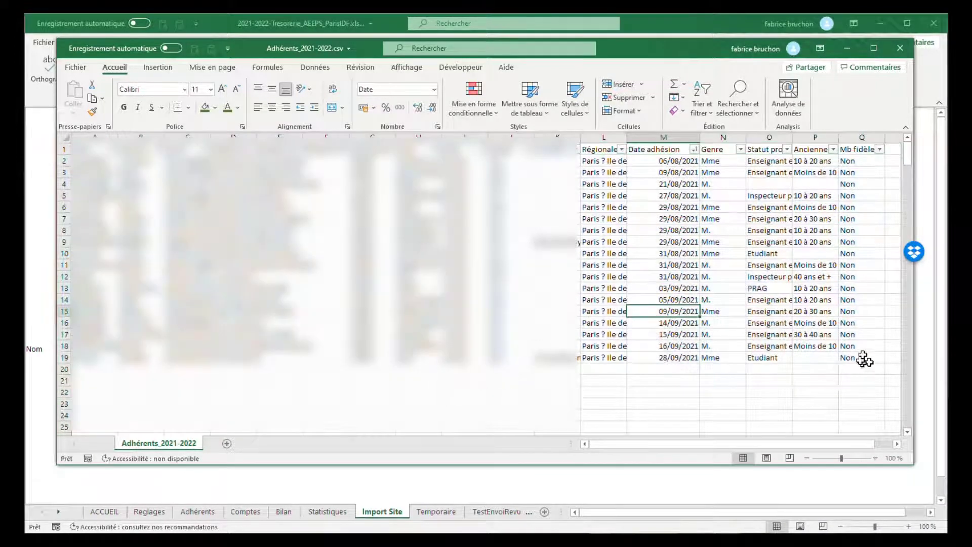
pyautogui.moveTo(863, 355); pyautogui.dragTo(97, 152)
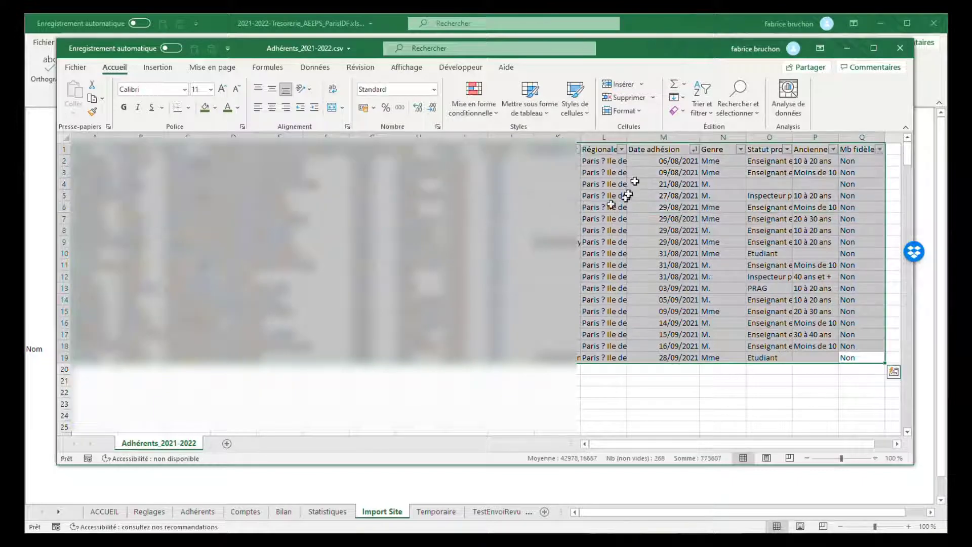
pyautogui.click(641, 167)
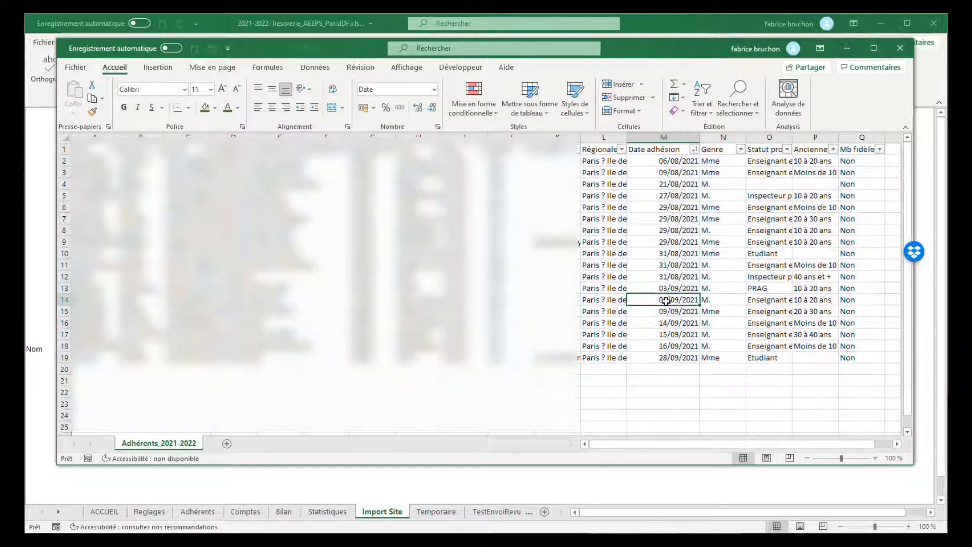
pyautogui.moveTo(682, 48); pyautogui.dragTo(680, 319)
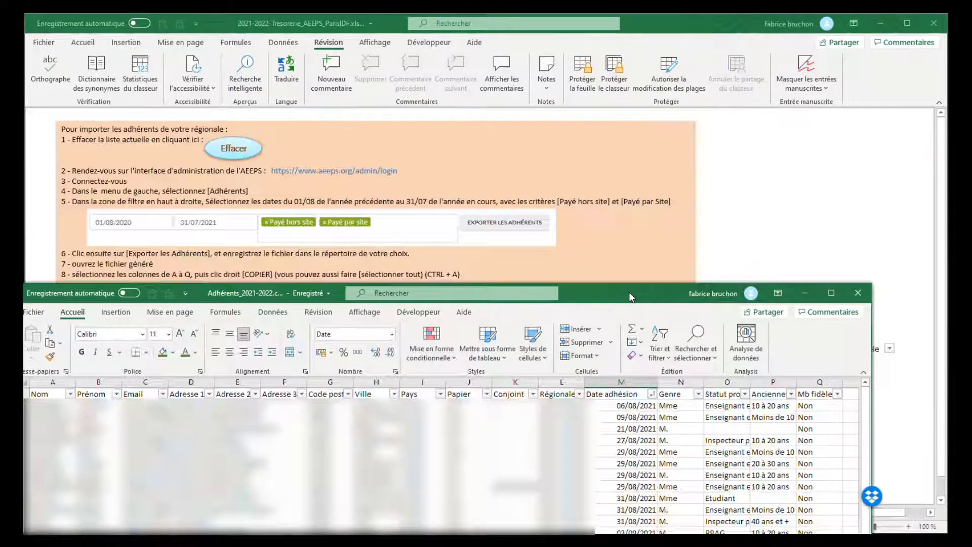
pyautogui.moveTo(683, 315); pyautogui.dragTo(668, 62)
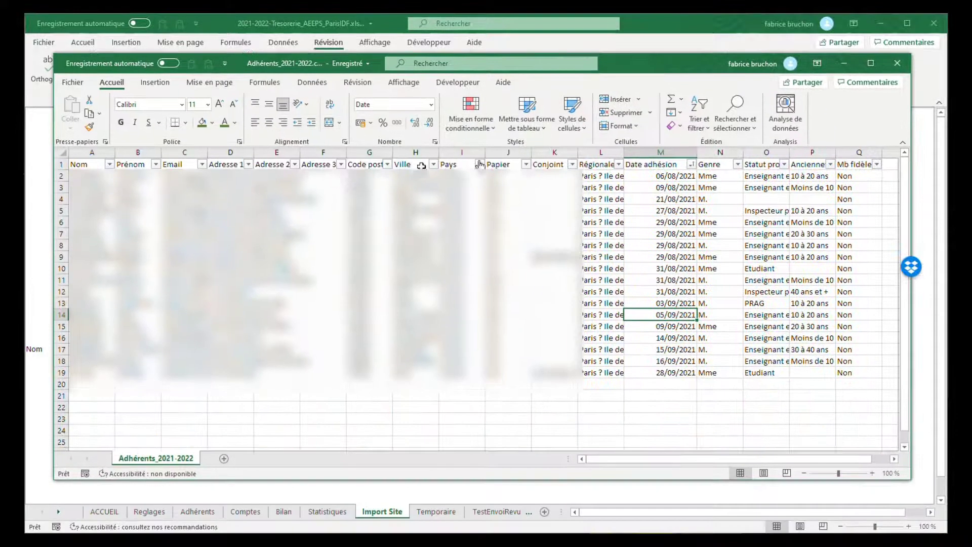
pyautogui.click(400, 188)
pyautogui.hotkey('ctrl', 'a')
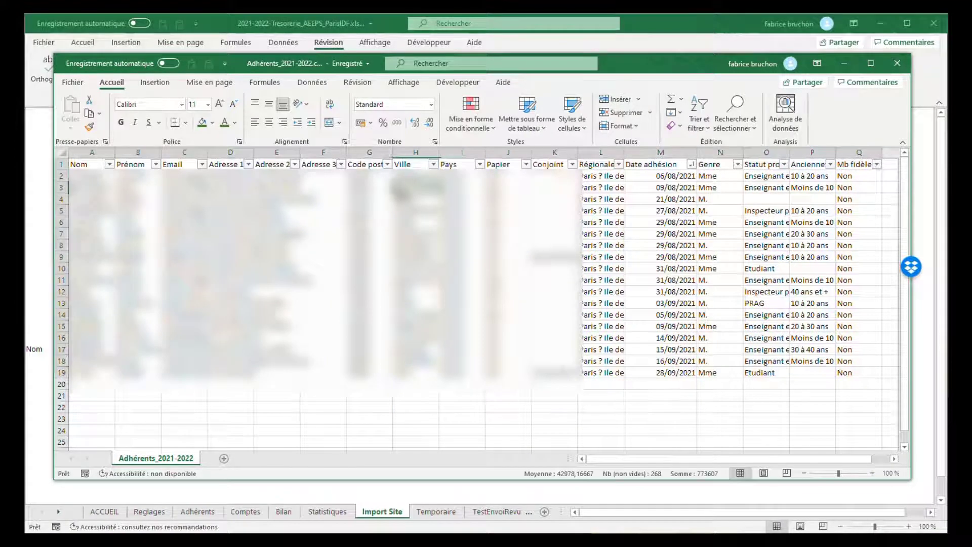
pyautogui.click(415, 233)
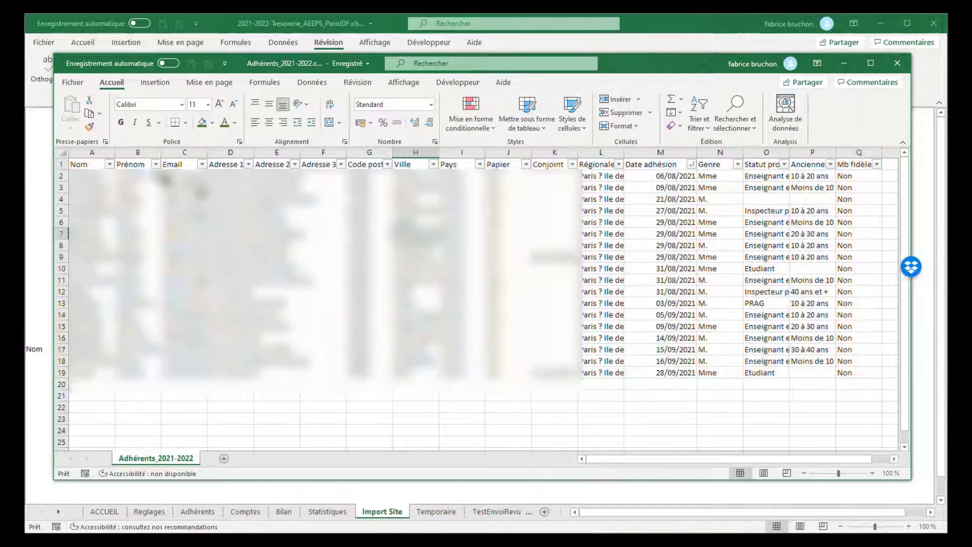
# Step: Copy columns A to Q of the member list and import them through the Import Site sheet of the treasury workbook
pyautogui.moveTo(98, 145); pyautogui.dragTo(859, 146)
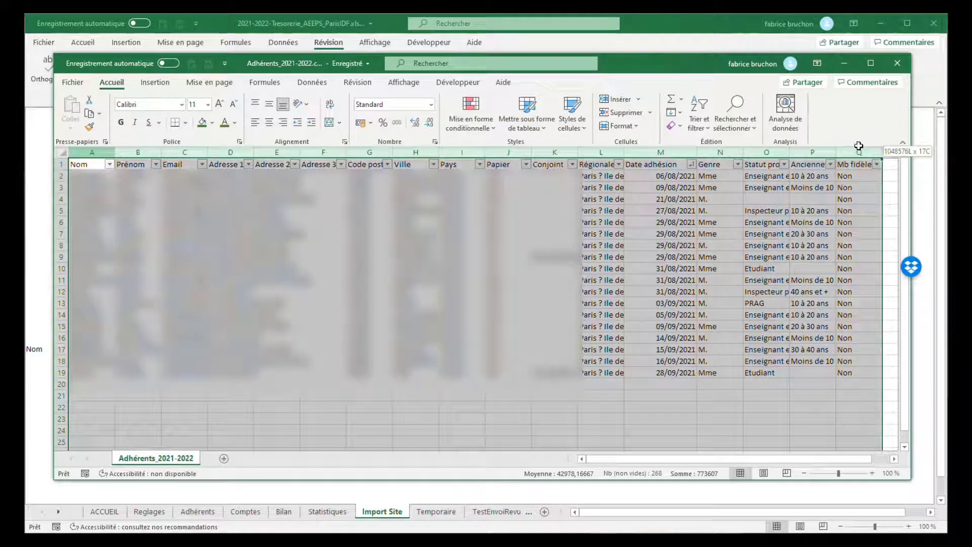
pyautogui.rightClick(596, 247)
pyautogui.click(623, 274)
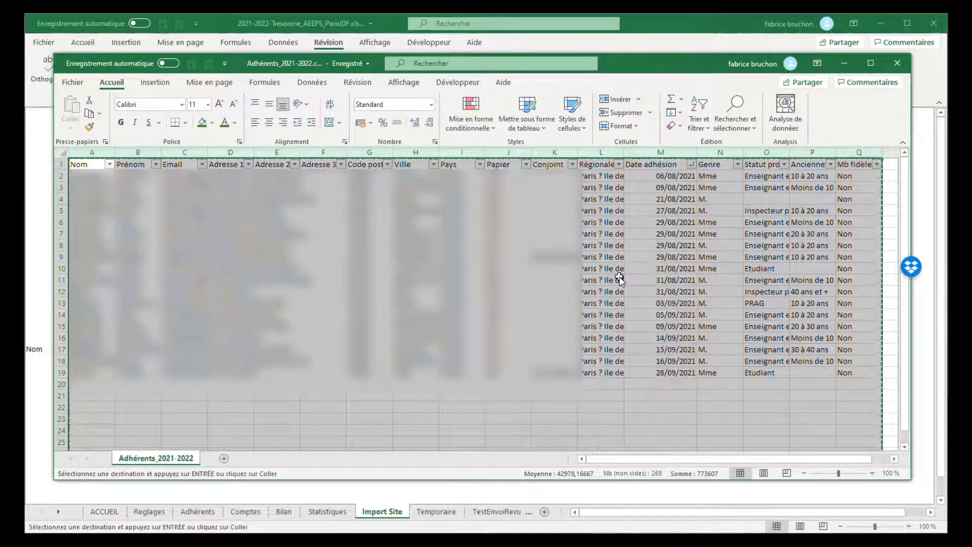
pyautogui.hotkey('alt', 'Tab')
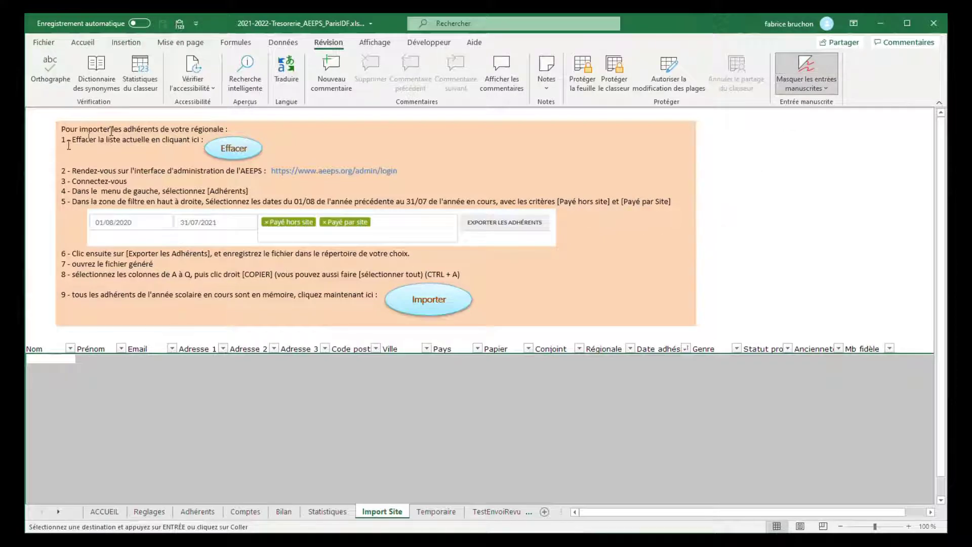
pyautogui.click(431, 313)
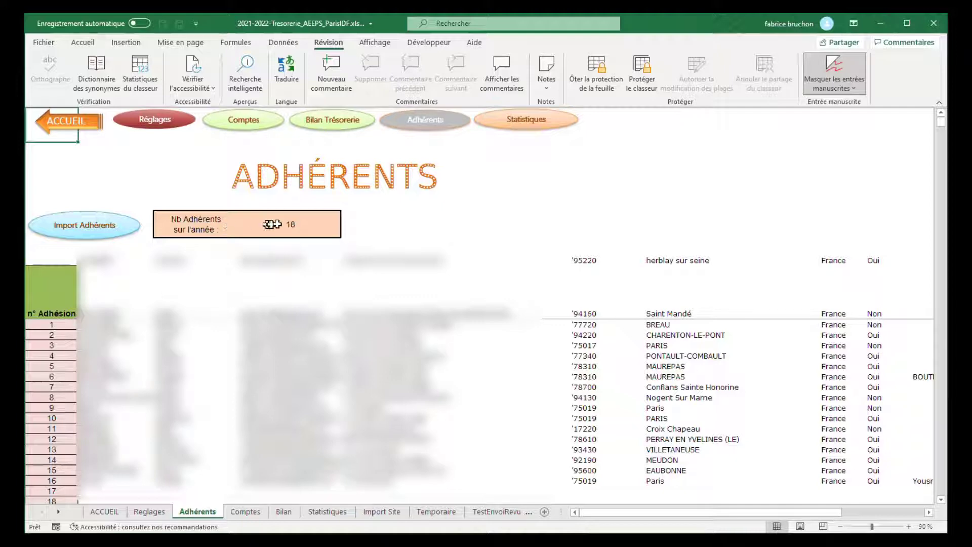
# Step: Review the imported Adhérents list and the Statistiques tables from memberships down to departments, and return to the ACCUEIL sheet
pyautogui.click(116, 324)
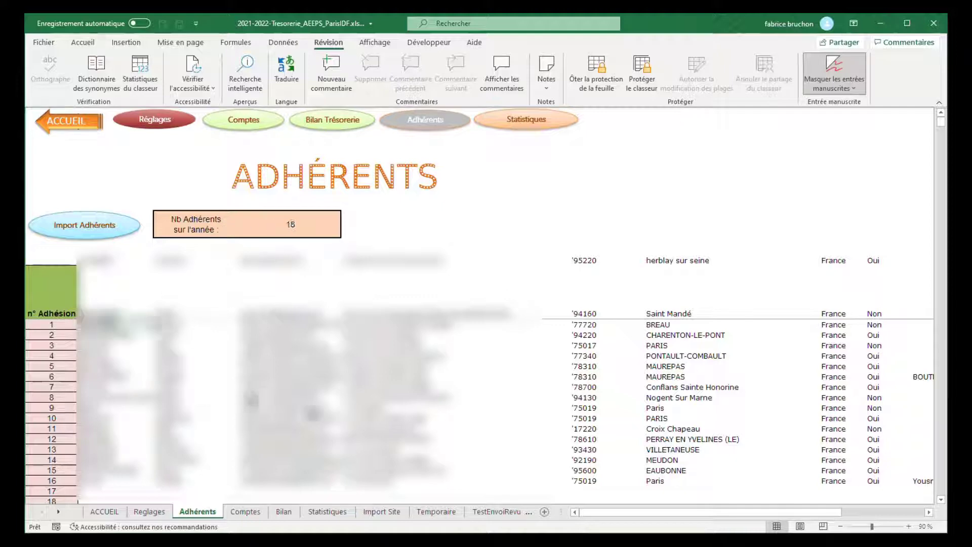
pyautogui.click(521, 128)
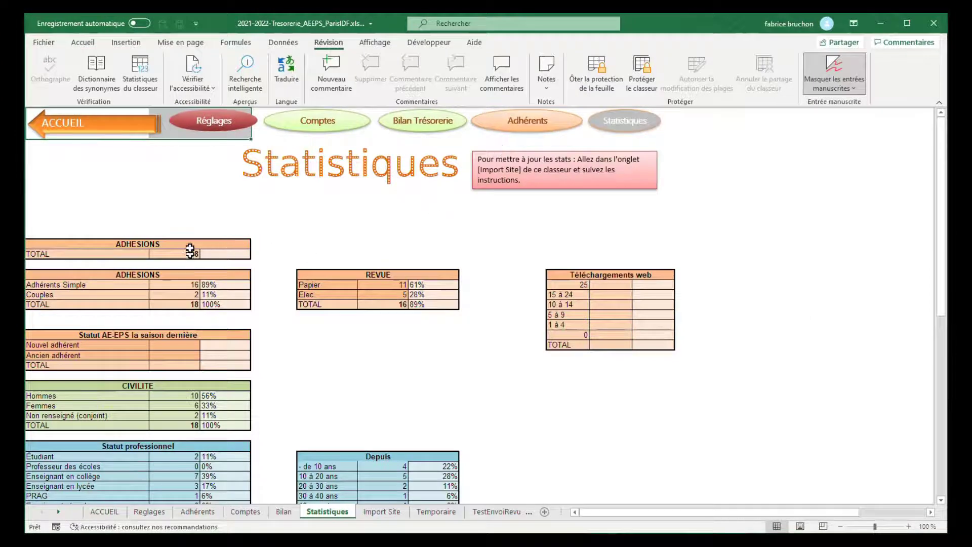
pyautogui.click(176, 284)
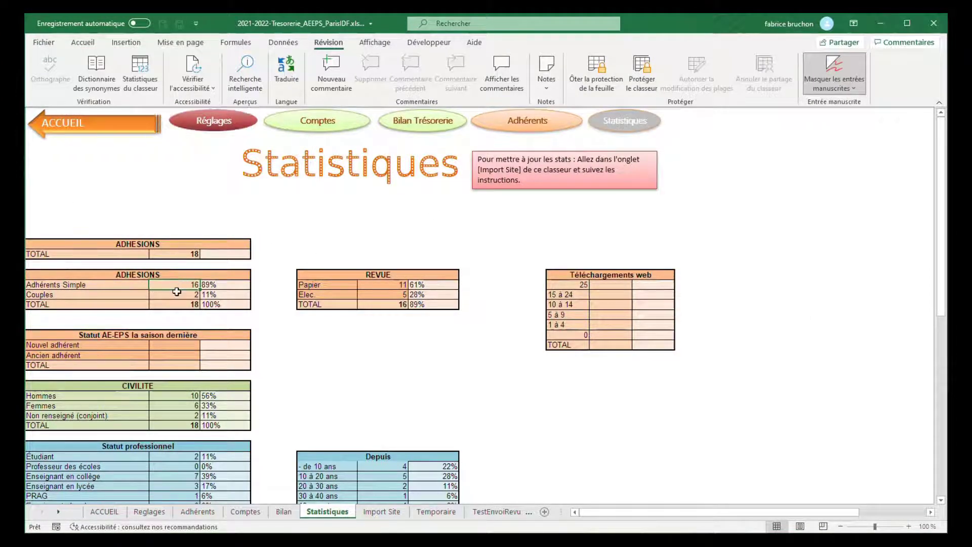
pyautogui.click(177, 293)
pyautogui.scroll(-2, 204, 370)
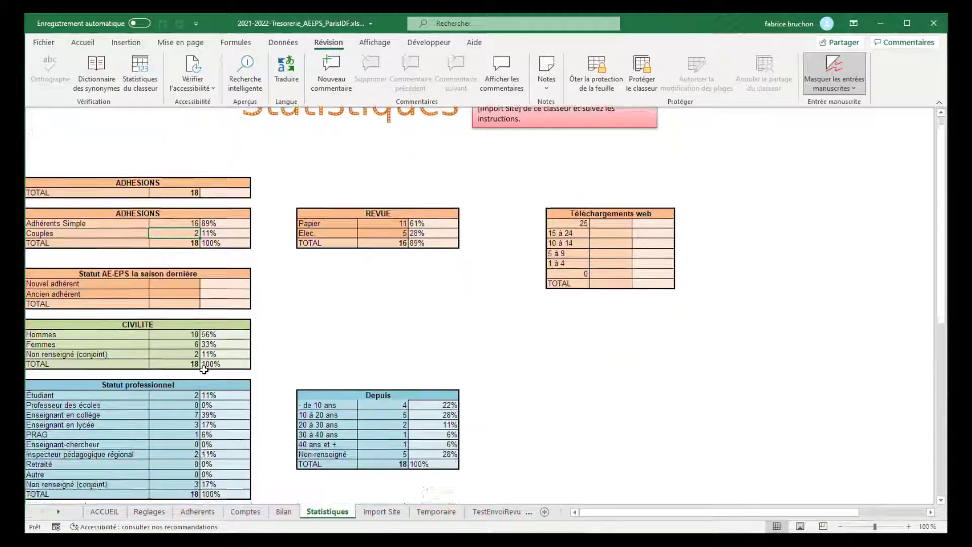
pyautogui.scroll(-3, 204, 369)
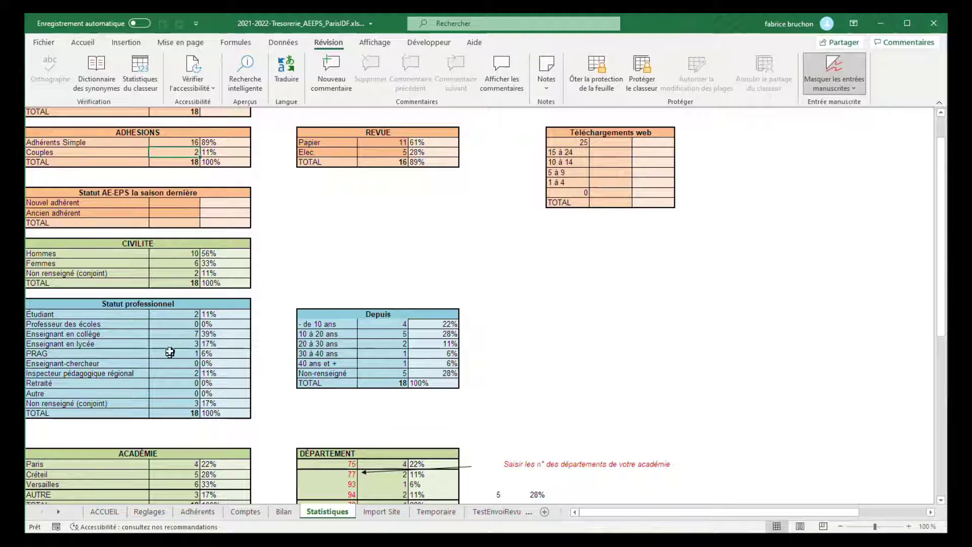
pyautogui.scroll(-1, 176, 357)
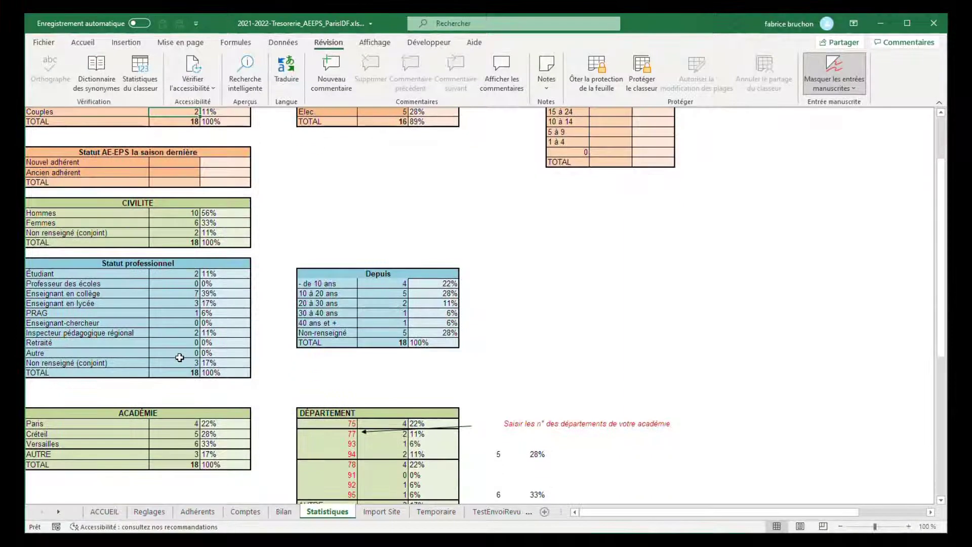
pyautogui.scroll(6, 180, 357)
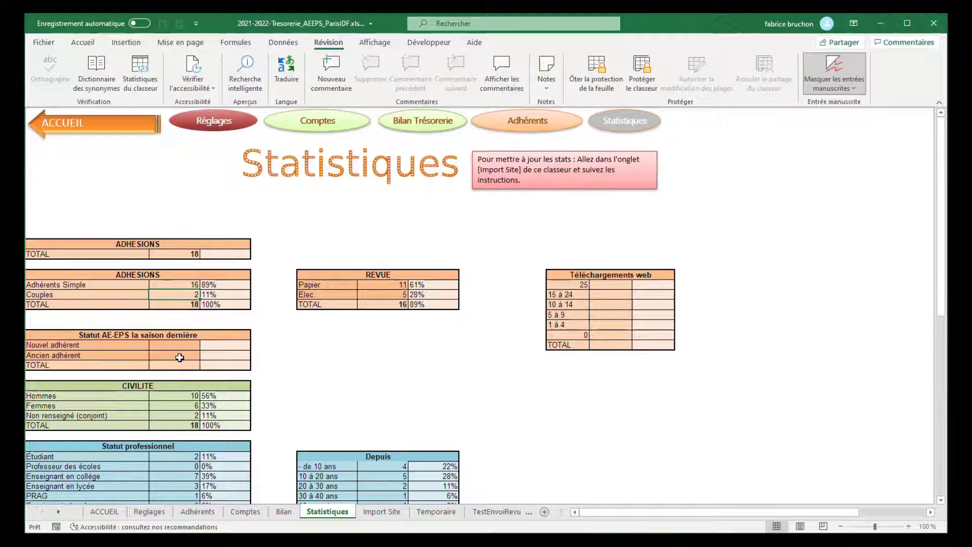
pyautogui.click(116, 511)
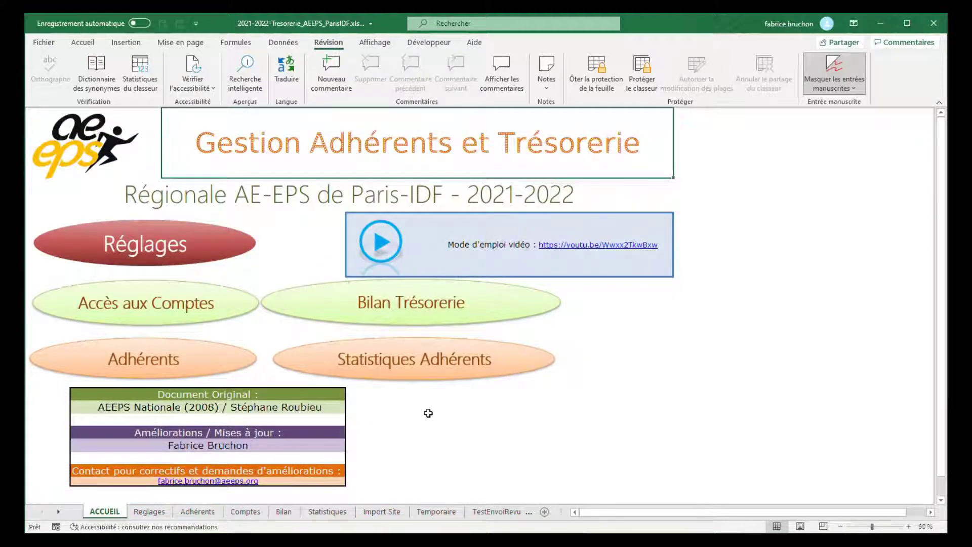